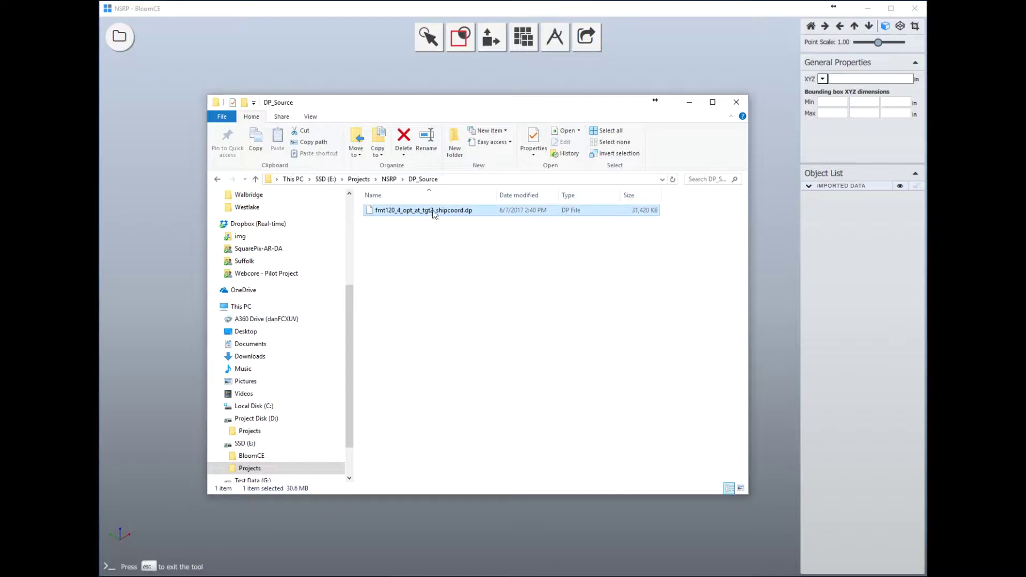
# Import fmt120_4_opt_at_tgt2_shipcoord.dp from the DP_Source folder into the NSRP project and inspect the scan's deck framing.
pyautogui.moveTo(434, 214); pyautogui.dragTo(337, 63)
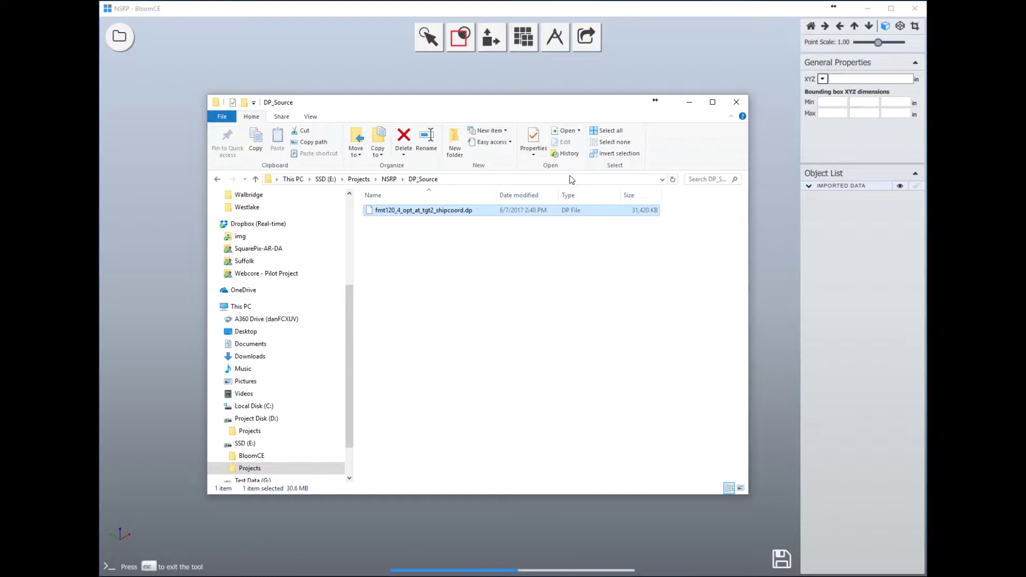
pyautogui.click(660, 11)
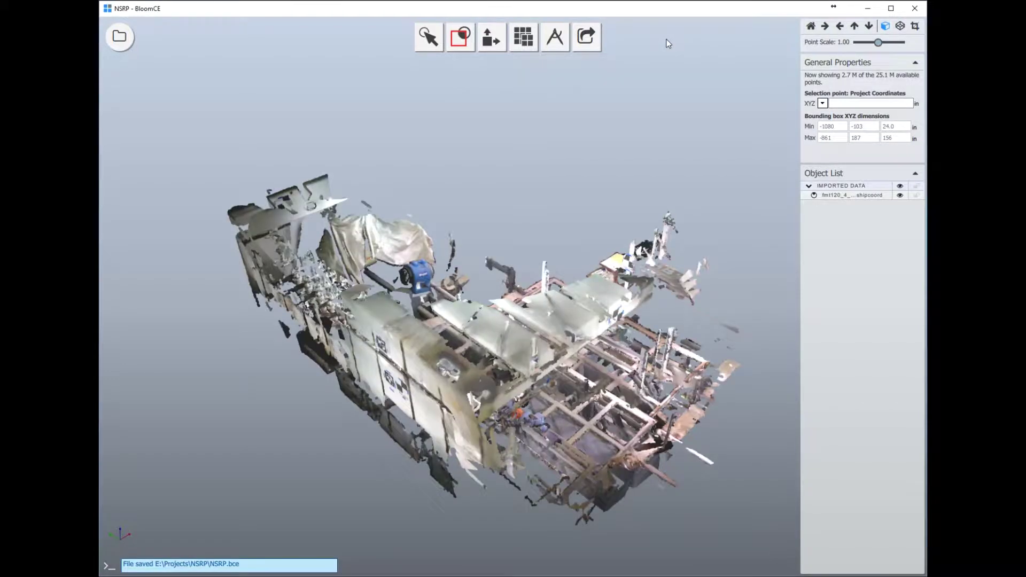
pyautogui.moveTo(610, 529); pyautogui.dragTo(352, 422)
pyautogui.scroll(10, 353, 417)
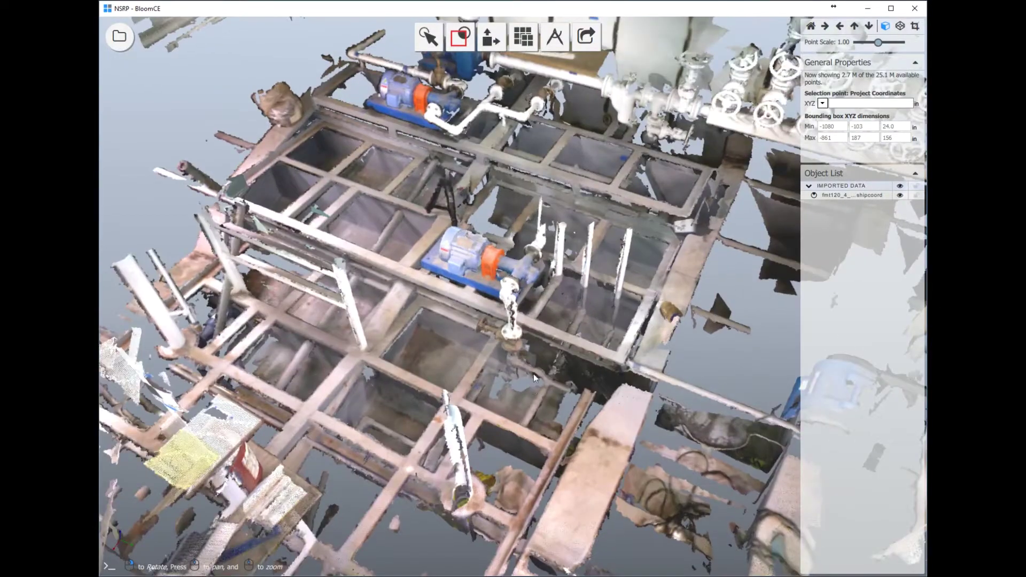
pyautogui.moveTo(533, 377); pyautogui.dragTo(507, 401)
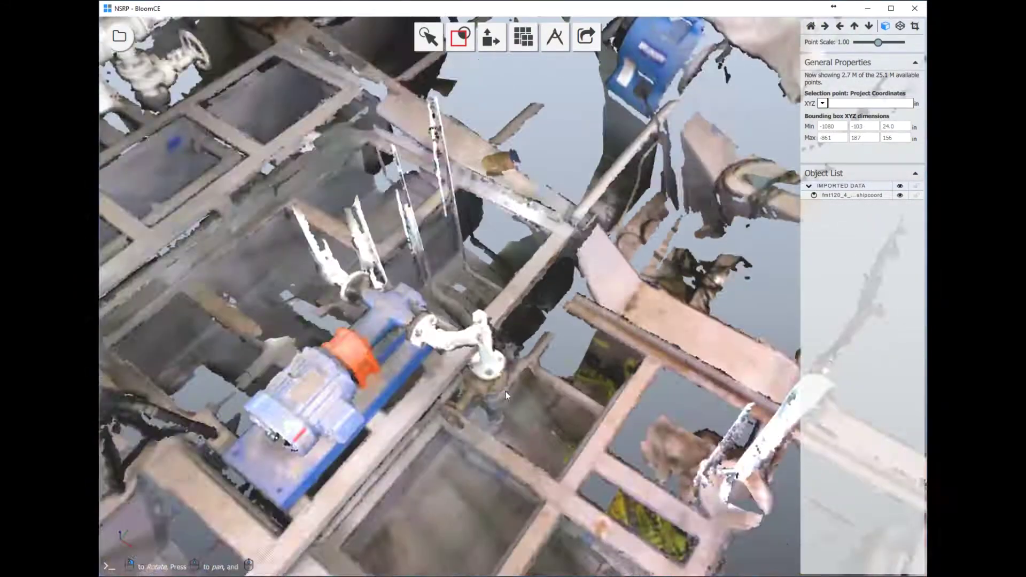
pyautogui.scroll(-5, 535, 402)
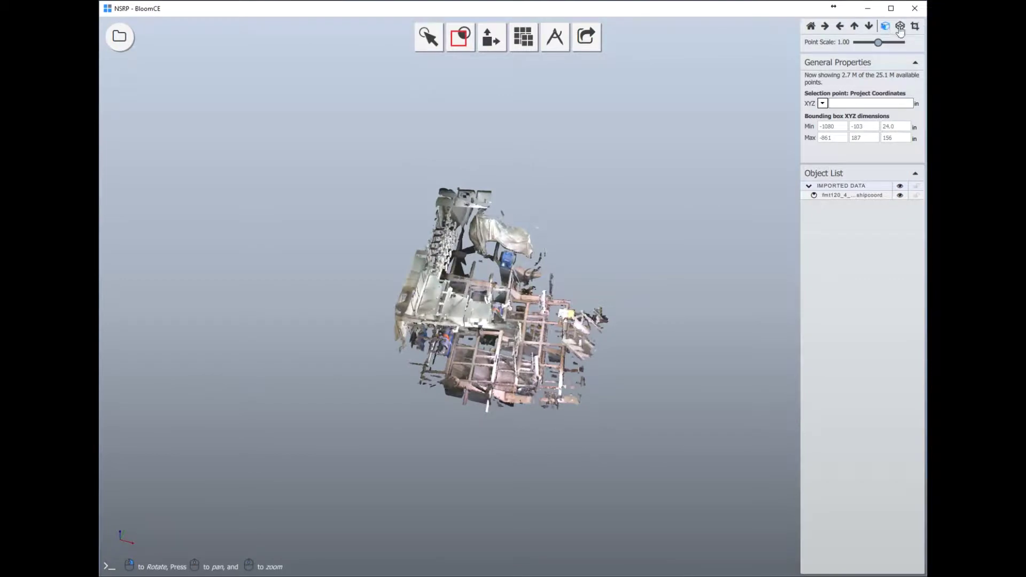
# Switch to orthographic projection and examine the scan from a side elevation and from above.
pyautogui.click(900, 26)
pyautogui.click(855, 26)
pyautogui.scroll(5, 566, 409)
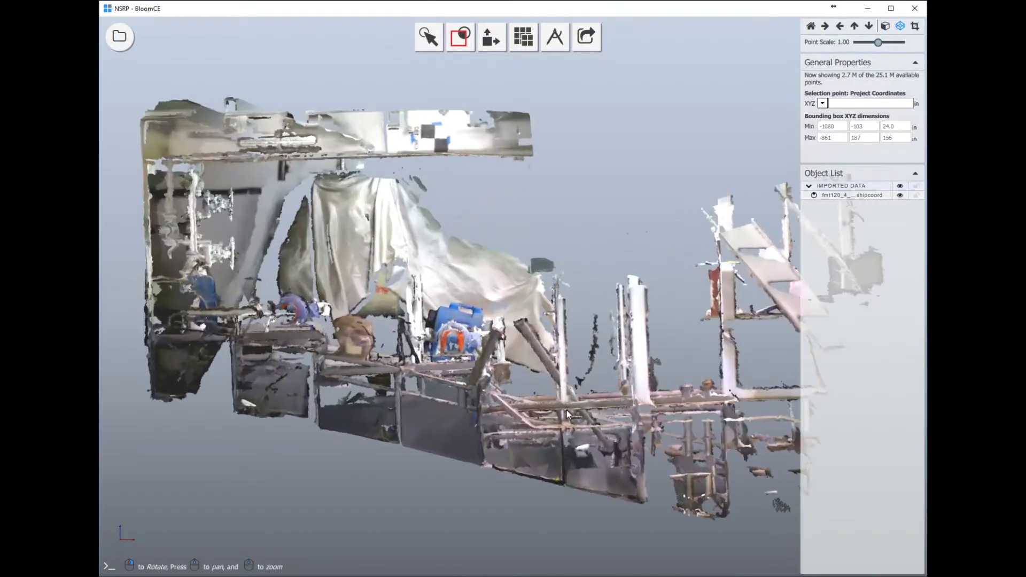
pyautogui.moveTo(662, 412); pyautogui.dragTo(581, 342, button='right')
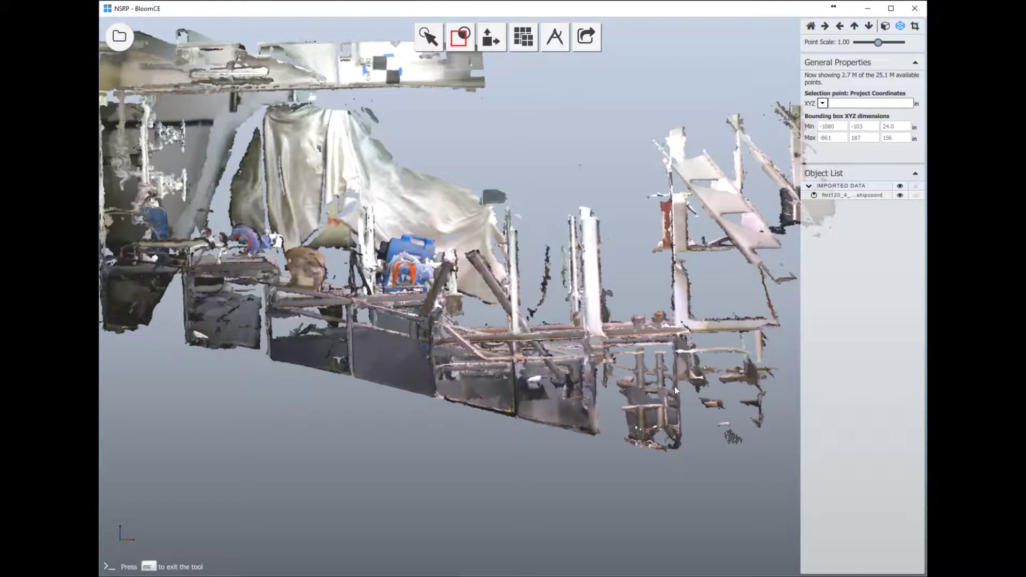
pyautogui.moveTo(707, 278); pyautogui.dragTo(453, 448)
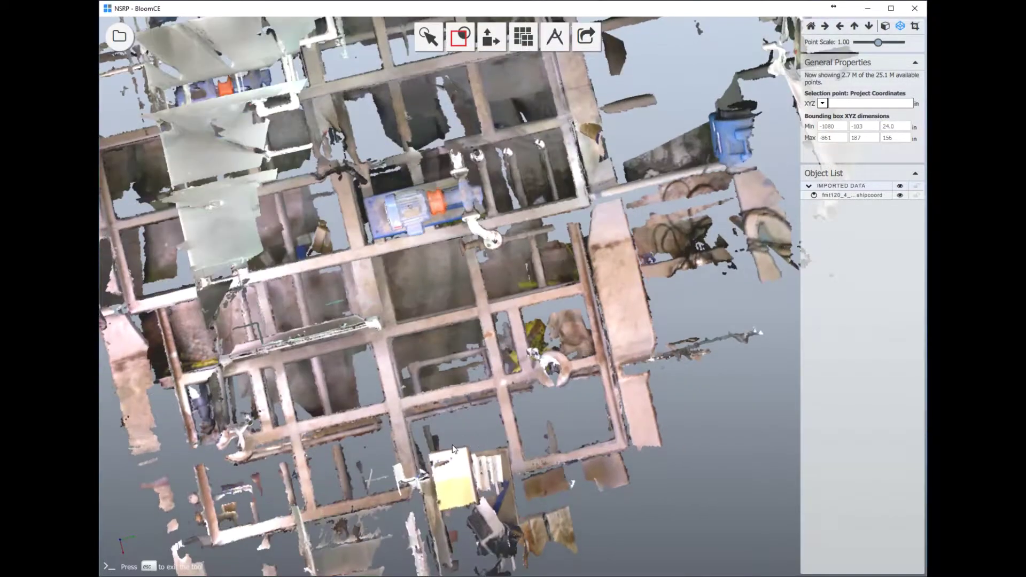
pyautogui.moveTo(314, 470); pyautogui.dragTo(571, 418)
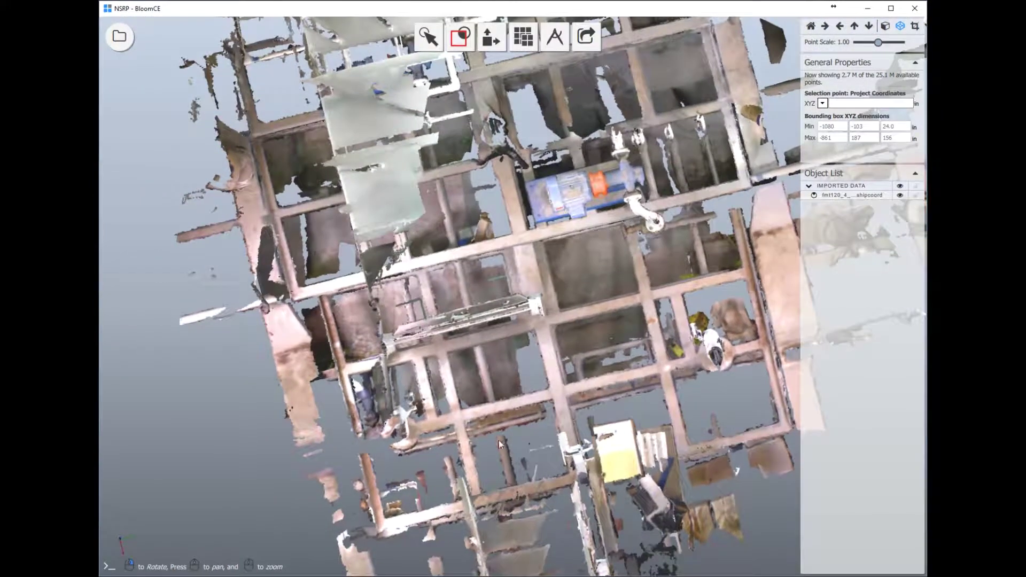
pyautogui.moveTo(485, 425); pyautogui.dragTo(613, 236)
# Enable the view clipping box, lower its upper plane to the deck framing and trim one end in plan view.
pyautogui.moveTo(461, 49)
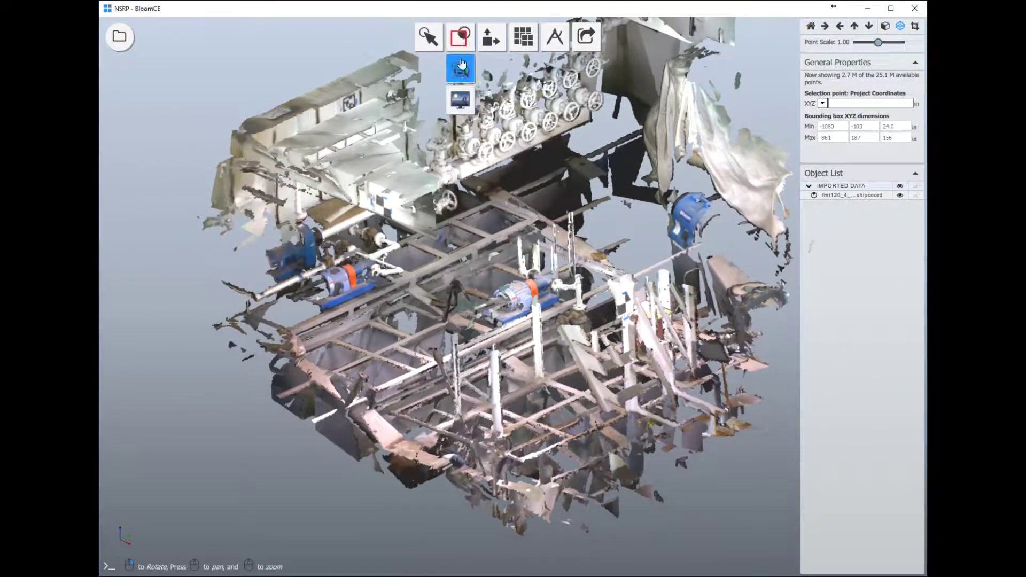
pyautogui.click(461, 70)
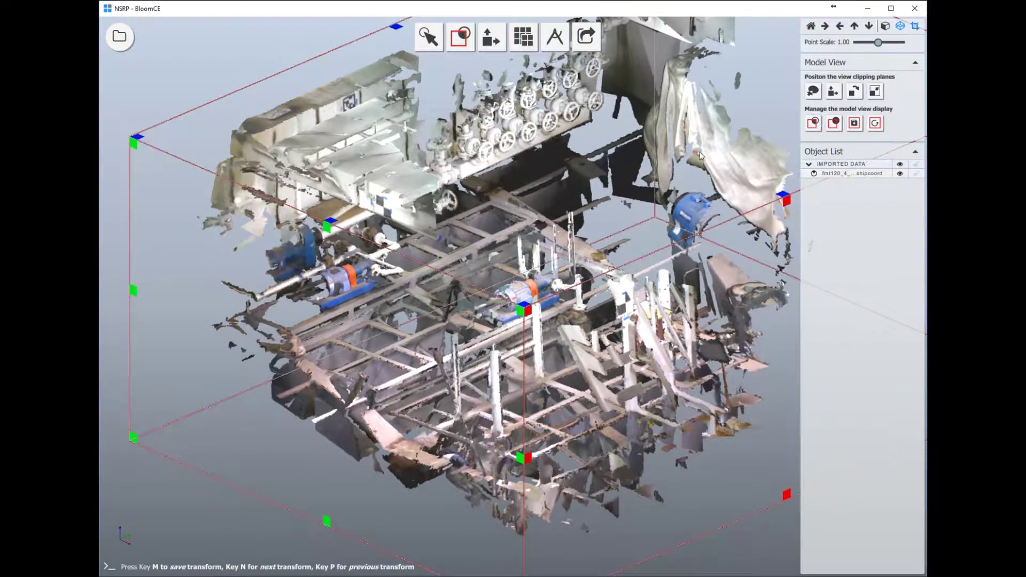
pyautogui.moveTo(335, 228); pyautogui.dragTo(302, 438)
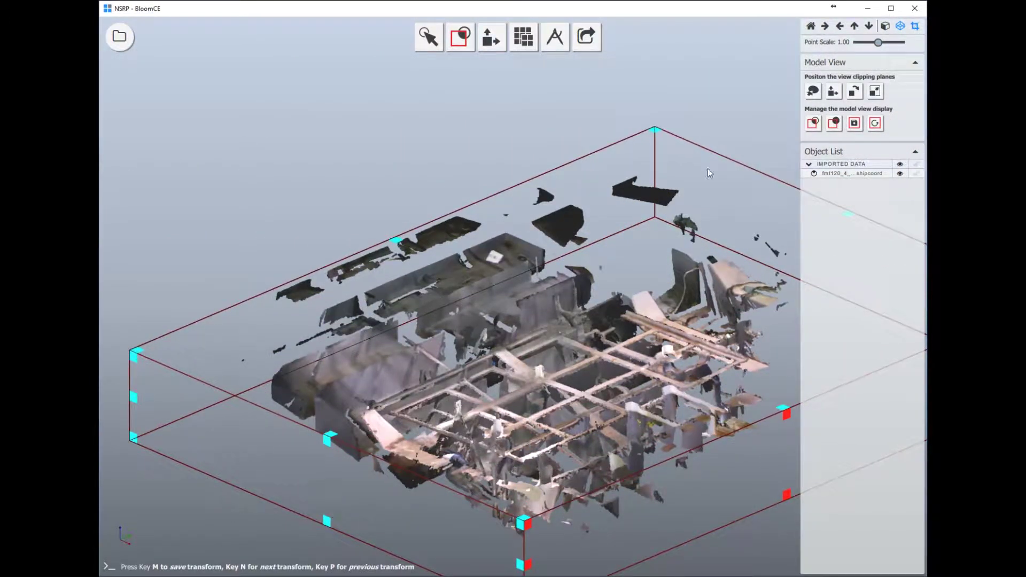
pyautogui.click(869, 26)
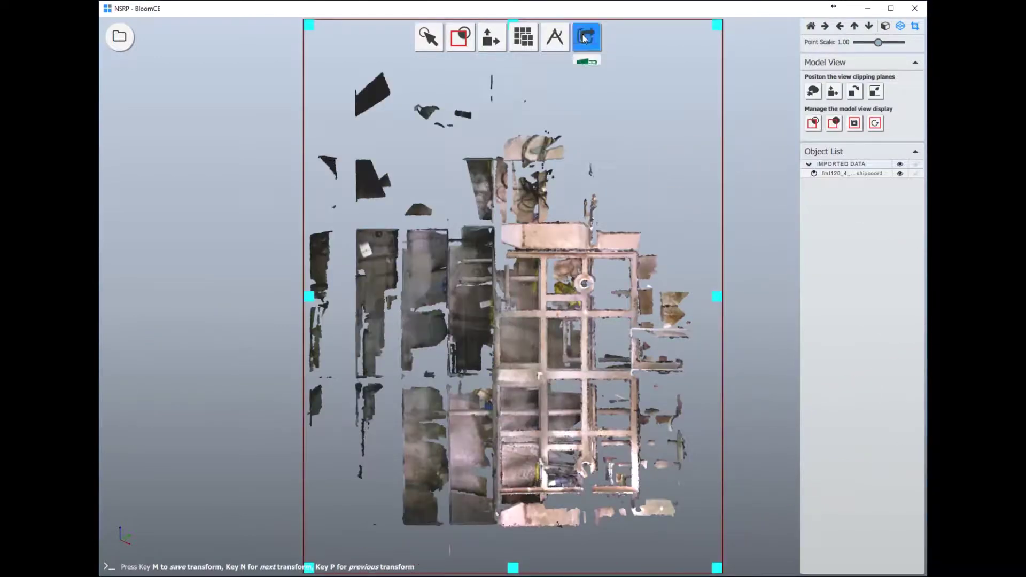
pyautogui.moveTo(309, 25); pyautogui.dragTo(306, 206)
# Start the Fit Shape tool with brush selection and set the brush radius to 8px.
pyautogui.moveTo(513, 326); pyautogui.dragTo(505, 175, button='middle')
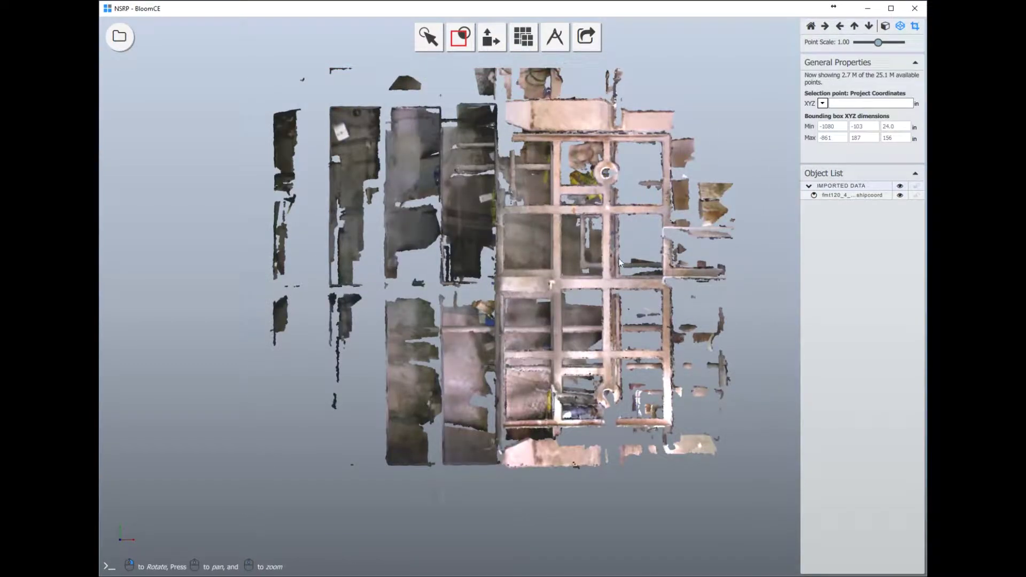
pyautogui.scroll(2, 665, 229)
pyautogui.moveTo(617, 205); pyautogui.dragTo(540, 233, button='middle')
pyautogui.scroll(1, 539, 233)
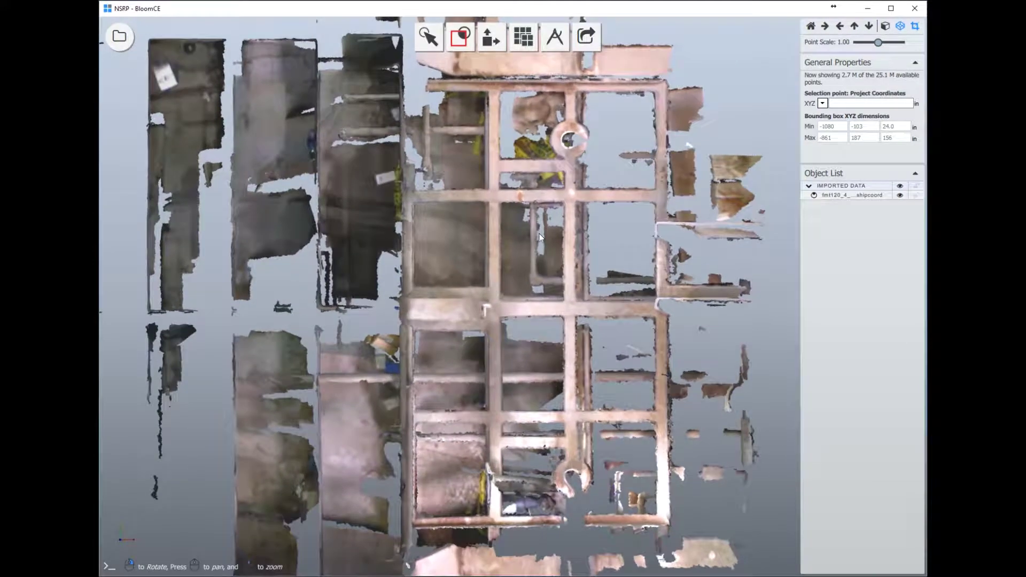
pyautogui.click(427, 36)
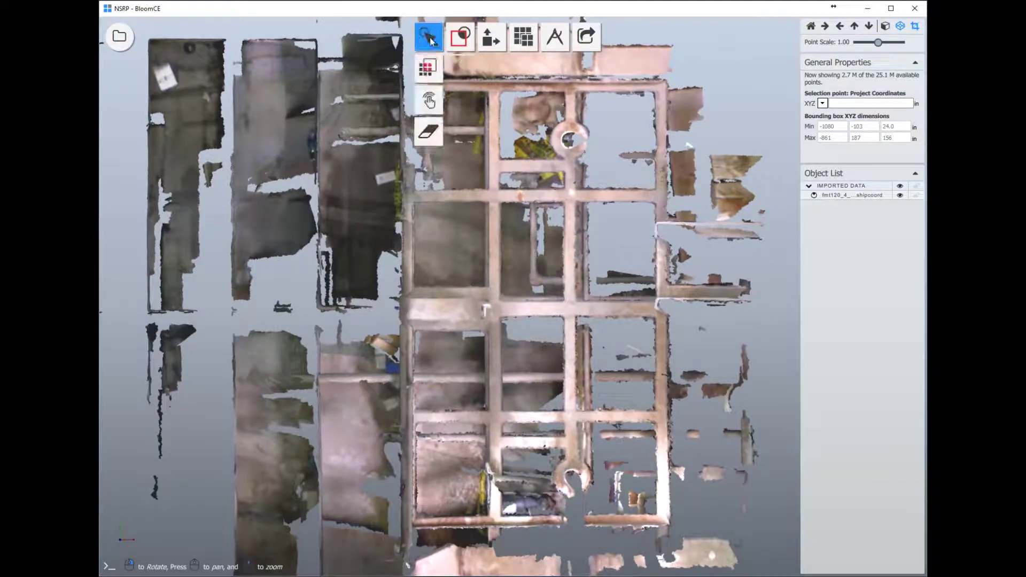
pyautogui.click(426, 100)
pyautogui.click(597, 200)
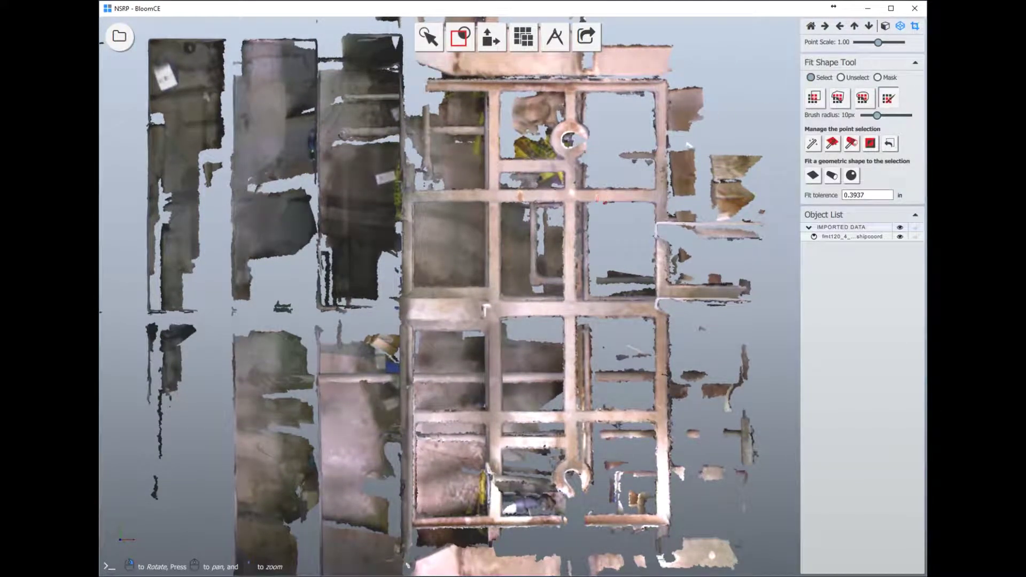
pyautogui.moveTo(877, 116); pyautogui.dragTo(874, 116)
# Brush-select the points along the flat tops of the deck framing's cross beams and lengthwise beams, replacing the stray stroke.
pyautogui.moveTo(418, 196); pyautogui.dragTo(665, 199)
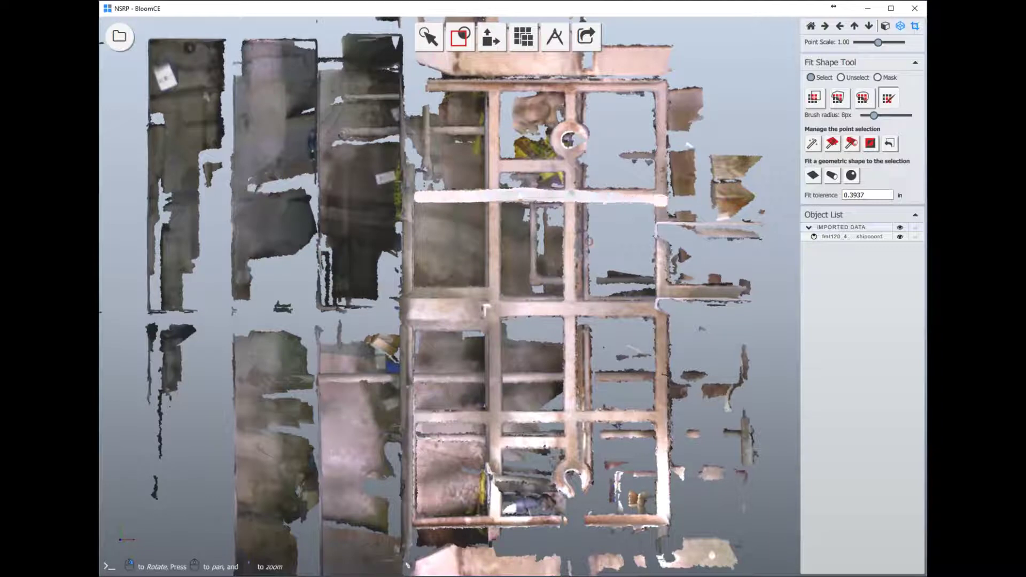
pyautogui.moveTo(513, 311); pyautogui.dragTo(614, 309)
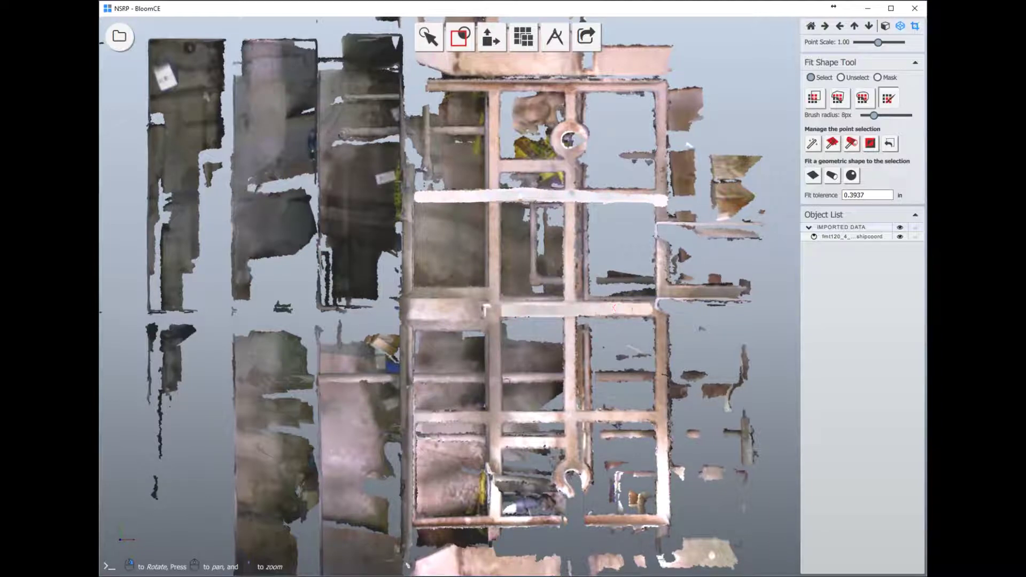
pyautogui.moveTo(428, 420)
pyautogui.mouseDown()
pyautogui.moveTo(645, 417)
pyautogui.moveTo(571, 410)
pyautogui.mouseUp()
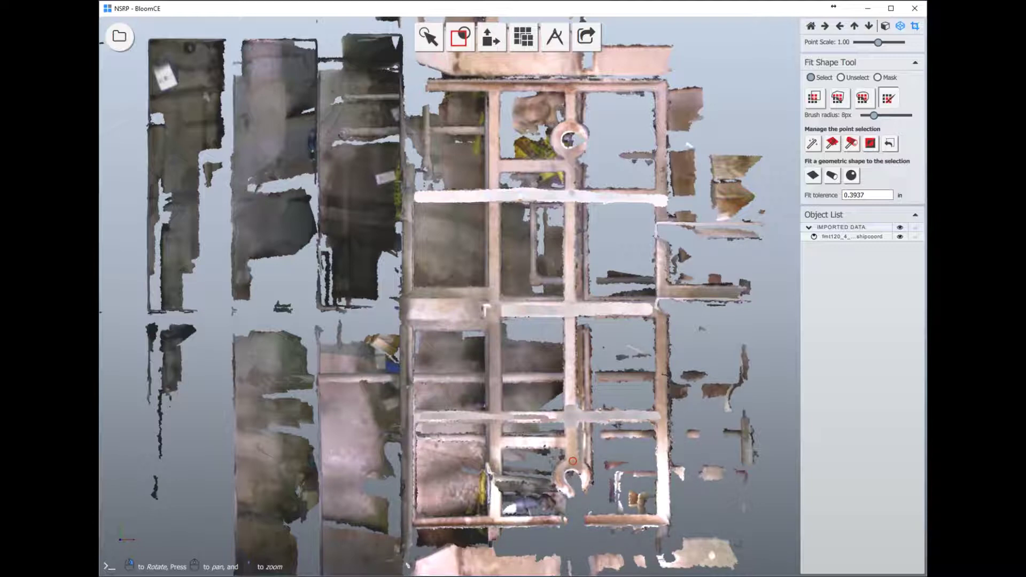
pyautogui.moveTo(572, 461); pyautogui.dragTo(568, 203)
pyautogui.moveTo(498, 187)
pyautogui.mouseDown()
pyautogui.moveTo(494, 85)
pyautogui.moveTo(511, 163)
pyautogui.moveTo(562, 167)
pyautogui.moveTo(572, 101)
pyautogui.mouseUp()
pyautogui.moveTo(664, 98)
pyautogui.mouseDown()
pyautogui.moveTo(664, 190)
pyautogui.moveTo(660, 125)
pyautogui.mouseUp()
pyautogui.moveTo(481, 311)
pyautogui.mouseDown()
pyautogui.moveTo(495, 289)
pyautogui.moveTo(494, 208)
pyautogui.moveTo(494, 249)
pyautogui.mouseUp()
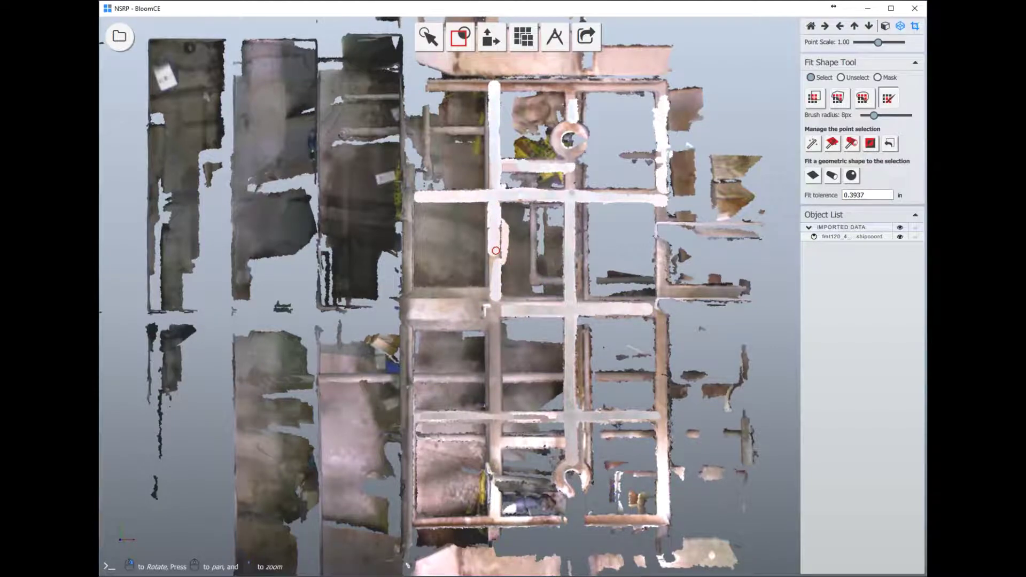
pyautogui.hotkey('ctrl', 'z')
pyautogui.moveTo(495, 288); pyautogui.dragTo(496, 214)
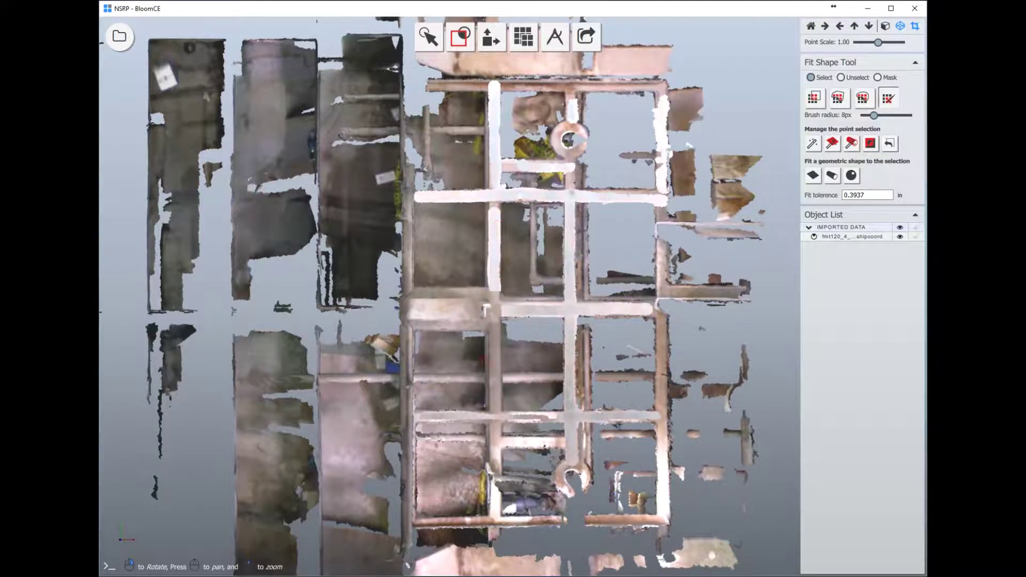
pyautogui.moveTo(495, 414); pyautogui.dragTo(495, 322)
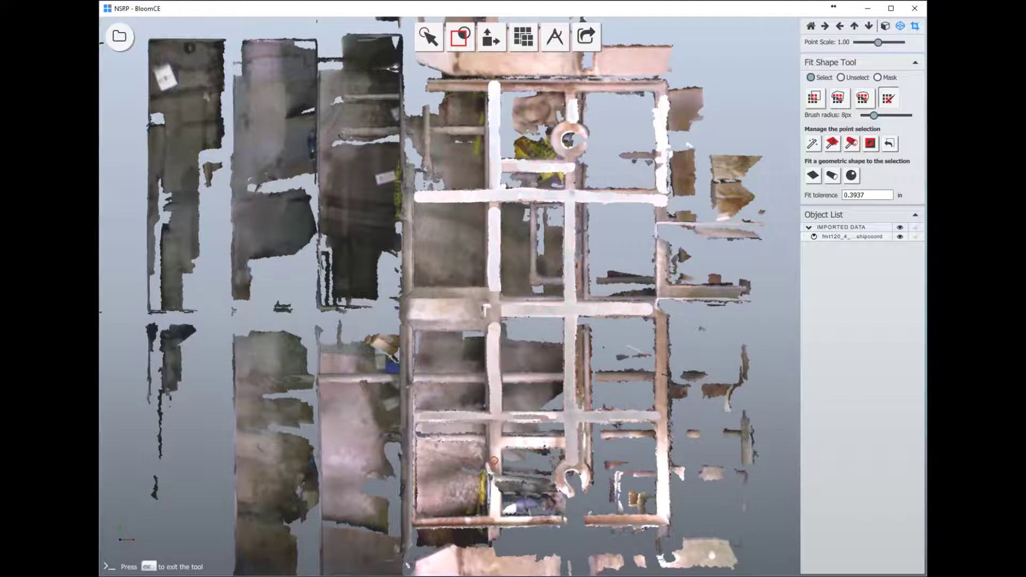
pyautogui.moveTo(494, 460); pyautogui.dragTo(496, 421)
pyautogui.moveTo(661, 513); pyautogui.dragTo(659, 374)
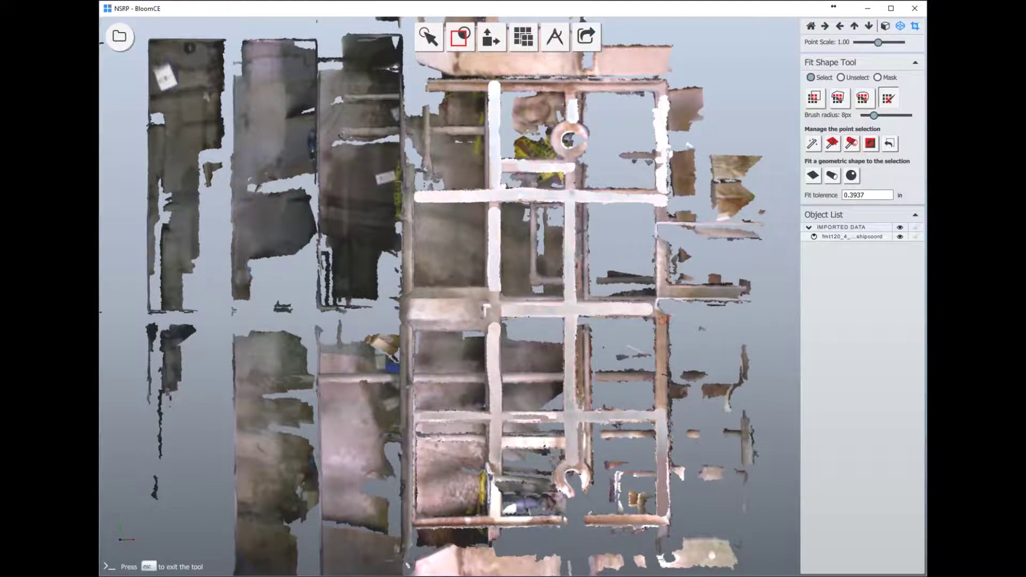
pyautogui.moveTo(663, 319); pyautogui.dragTo(661, 398)
# Fit a plane to the selected beam points and inspect the fitted plane's properties.
pyautogui.moveTo(661, 398)
pyautogui.mouseDown(button='middle')
pyautogui.moveTo(425, 290)
pyautogui.moveTo(329, 408)
pyautogui.mouseUp(button='middle')
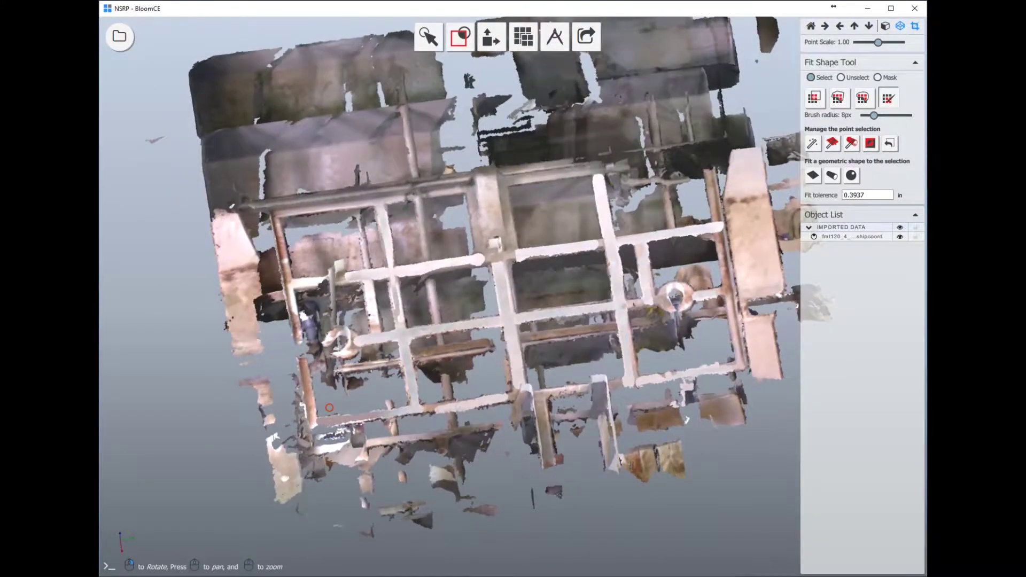
pyautogui.moveTo(329, 408); pyautogui.dragTo(374, 364, button='right')
pyautogui.click(813, 176)
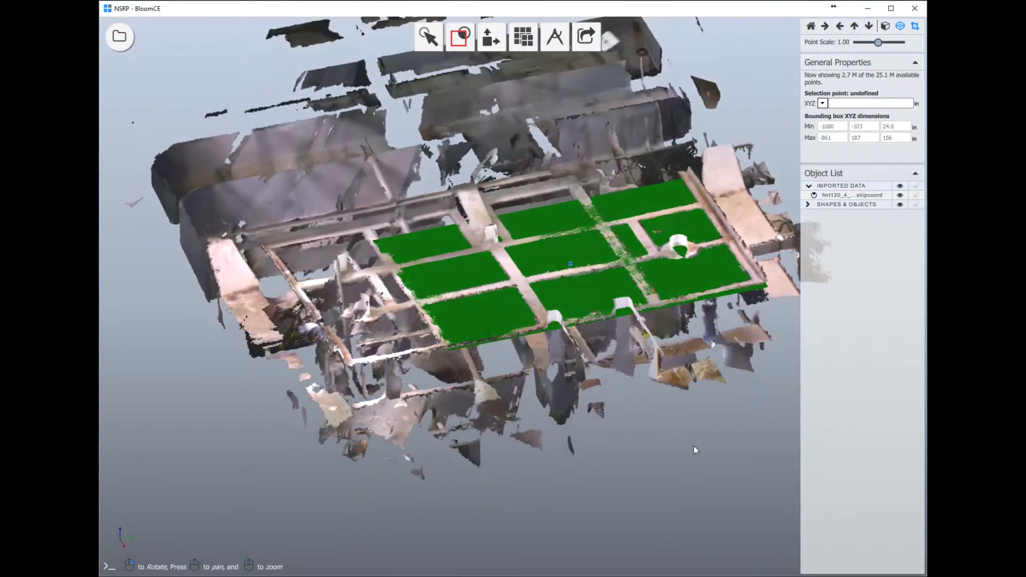
pyautogui.click(834, 216)
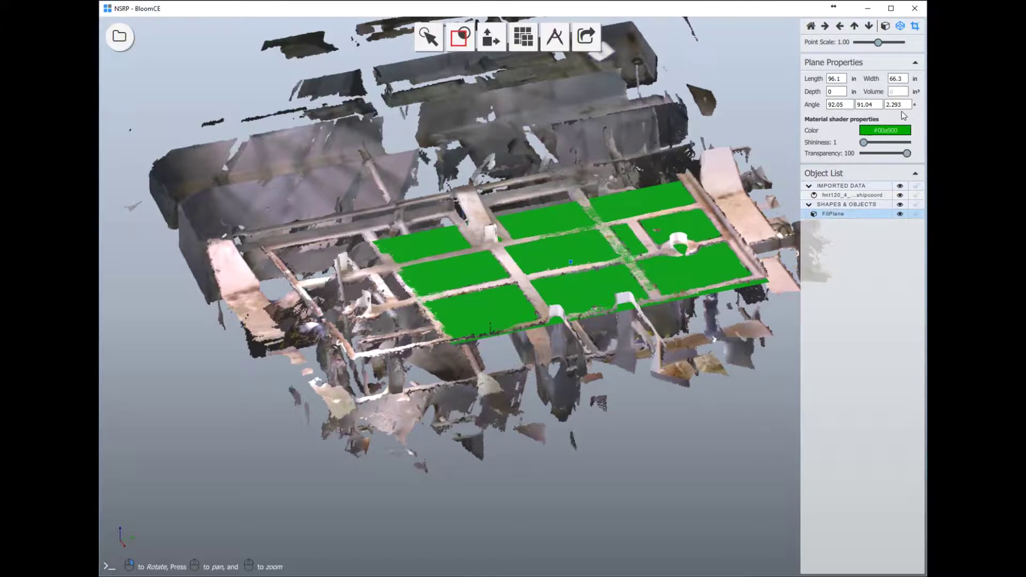
pyautogui.moveTo(753, 258); pyautogui.dragTo(617, 428)
pyautogui.scroll(-3, 622, 427)
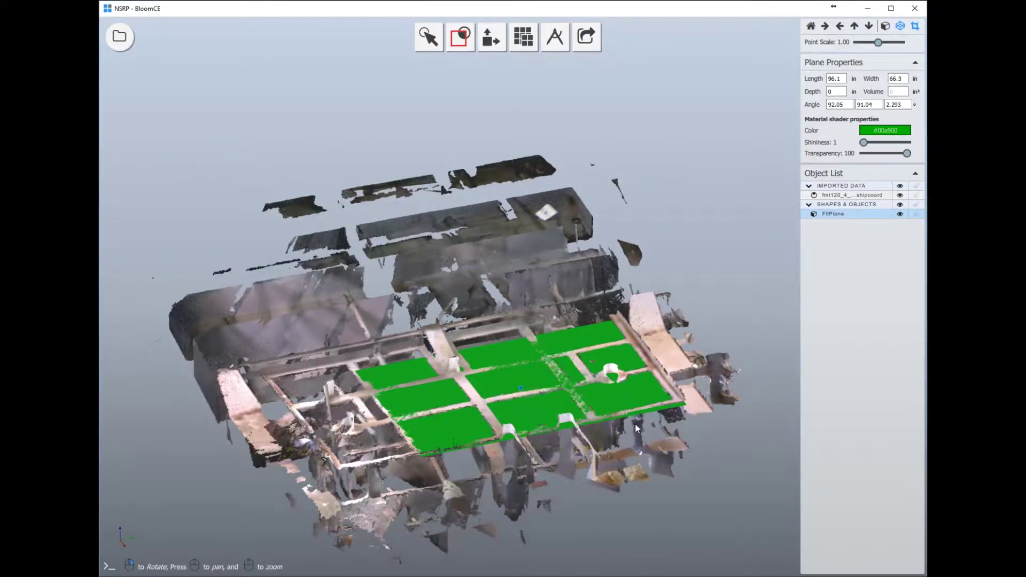
# Align the imported scan with Coord Align by placing the horizontal-plane marker on the fitted plane and running the registration.
pyautogui.click(838, 195)
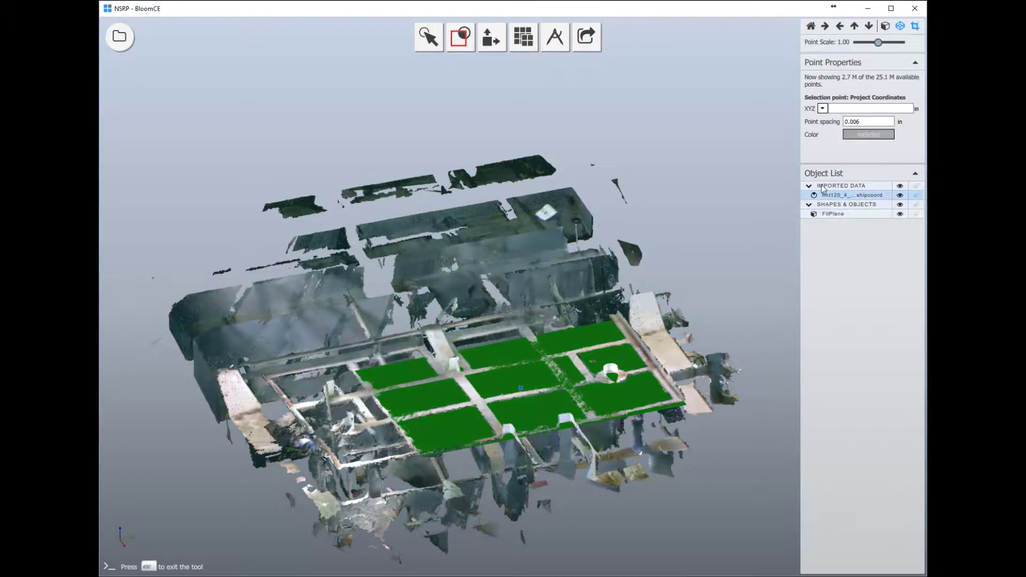
pyautogui.moveTo(491, 38)
pyautogui.click(496, 65)
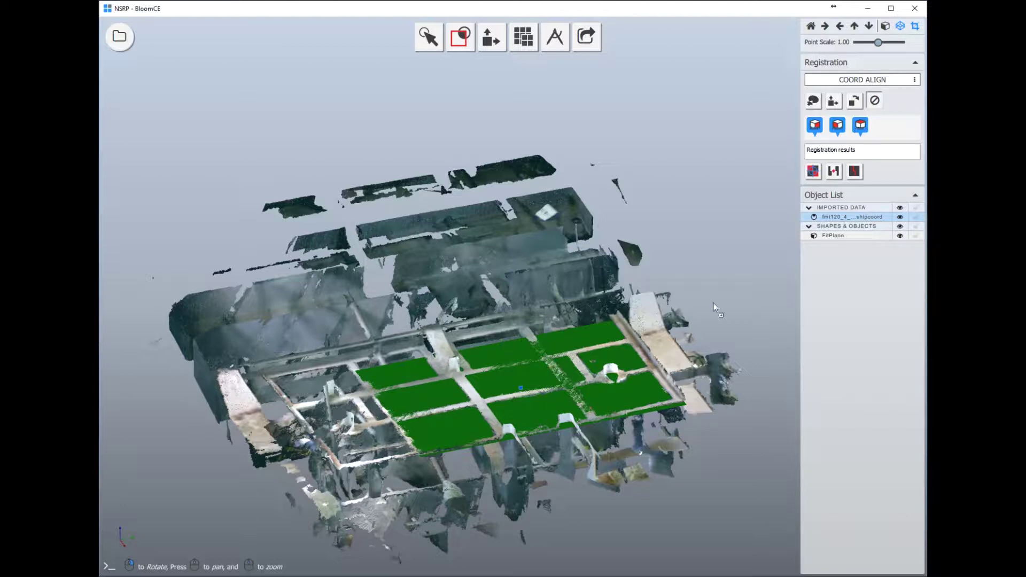
pyautogui.click(545, 391)
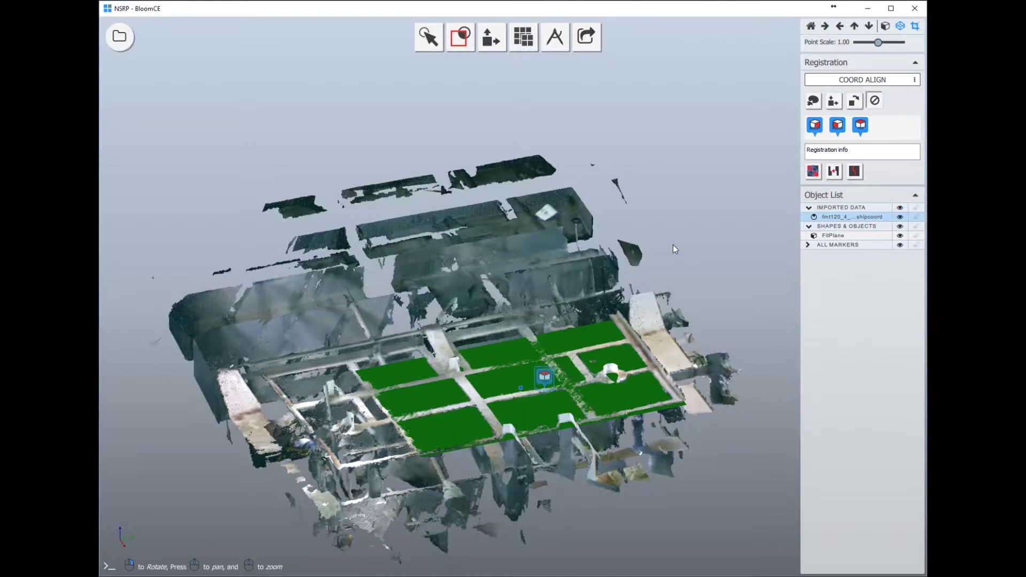
pyautogui.moveTo(672, 245); pyautogui.dragTo(681, 313, button='right')
pyautogui.click(813, 172)
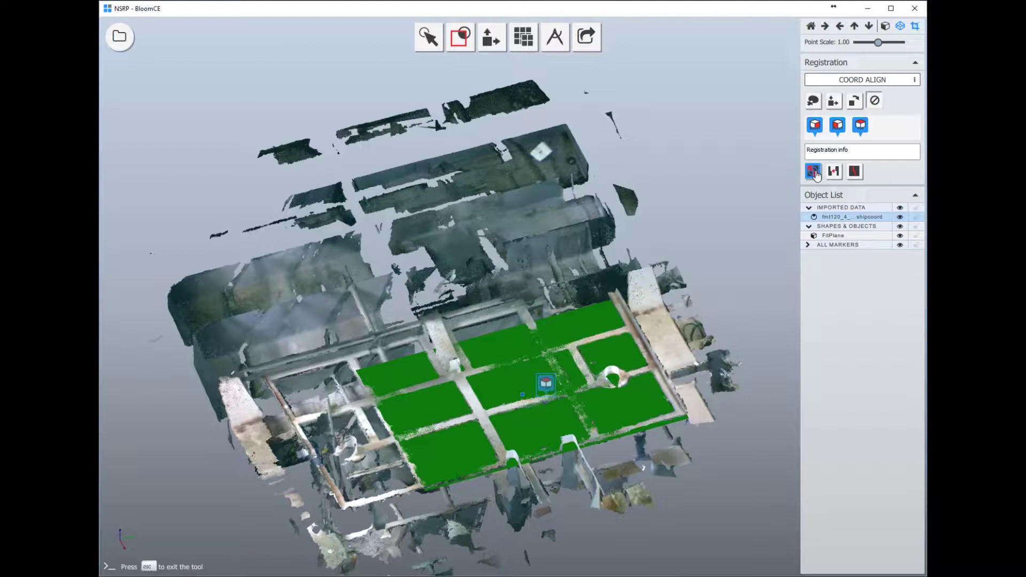
pyautogui.click(814, 172)
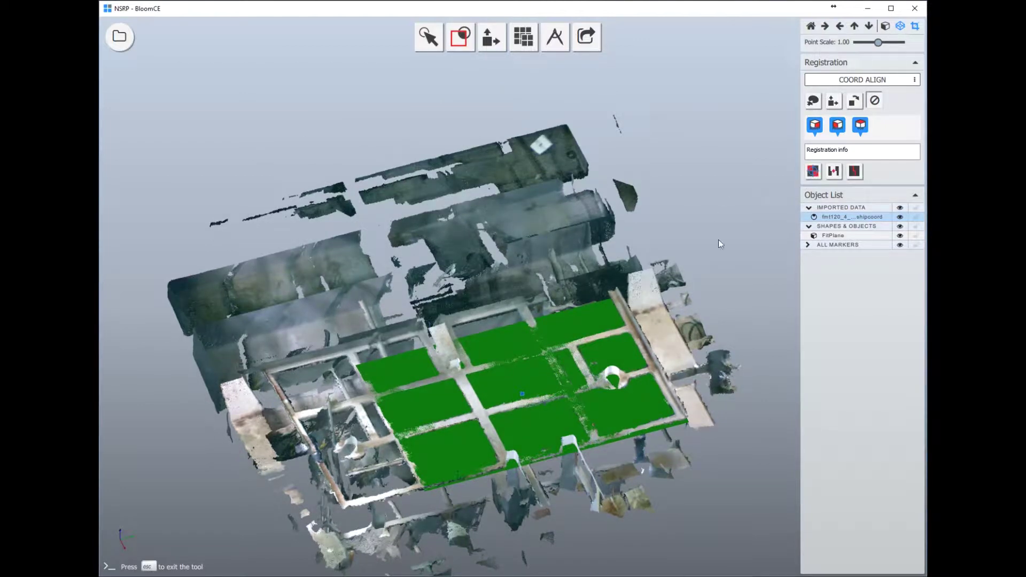
# Check the fitted plane's angles after the registration and examine the deck framing's level in a side elevation.
pyautogui.press('Escape')
pyautogui.click(833, 223)
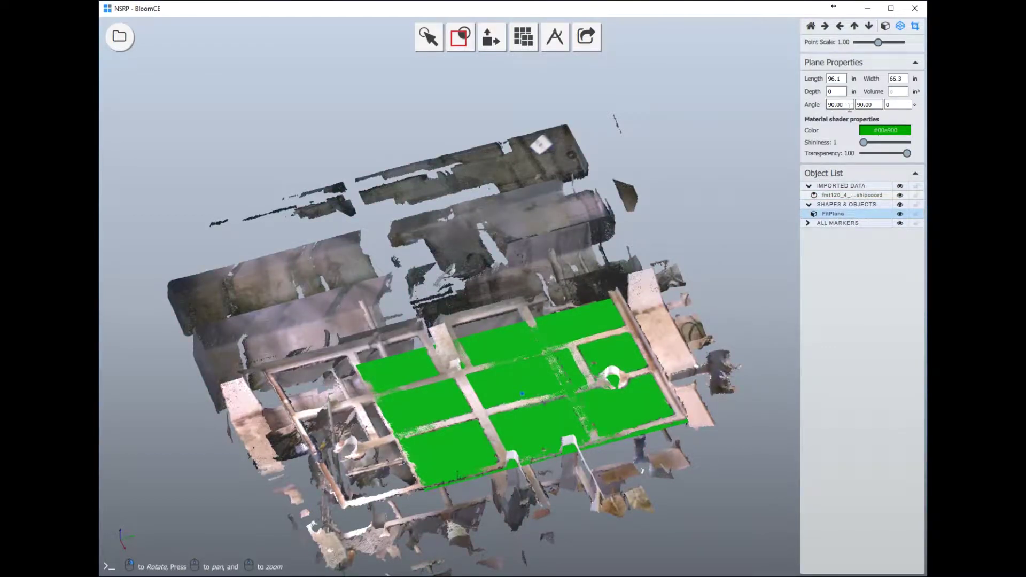
pyautogui.click(903, 105)
pyautogui.click(855, 28)
pyautogui.scroll(5, 671, 304)
pyautogui.moveTo(641, 302); pyautogui.dragTo(477, 353, button='middle')
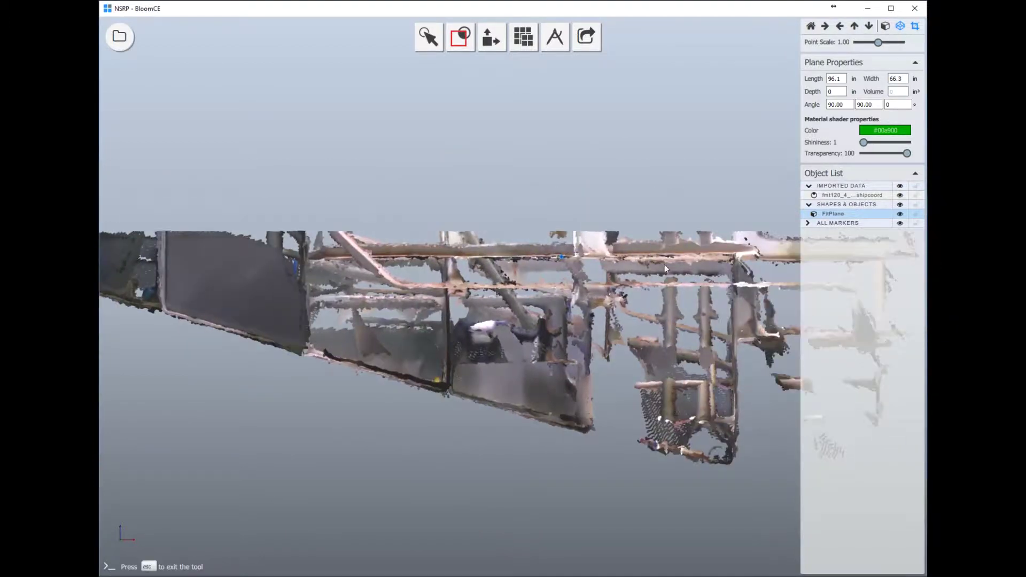
# Hide the fitted plane and turn off the view clipping to show the complete scan.
pyautogui.moveTo(477, 353); pyautogui.dragTo(589, 290, button='right')
pyautogui.moveTo(589, 290); pyautogui.dragTo(508, 365, button='middle')
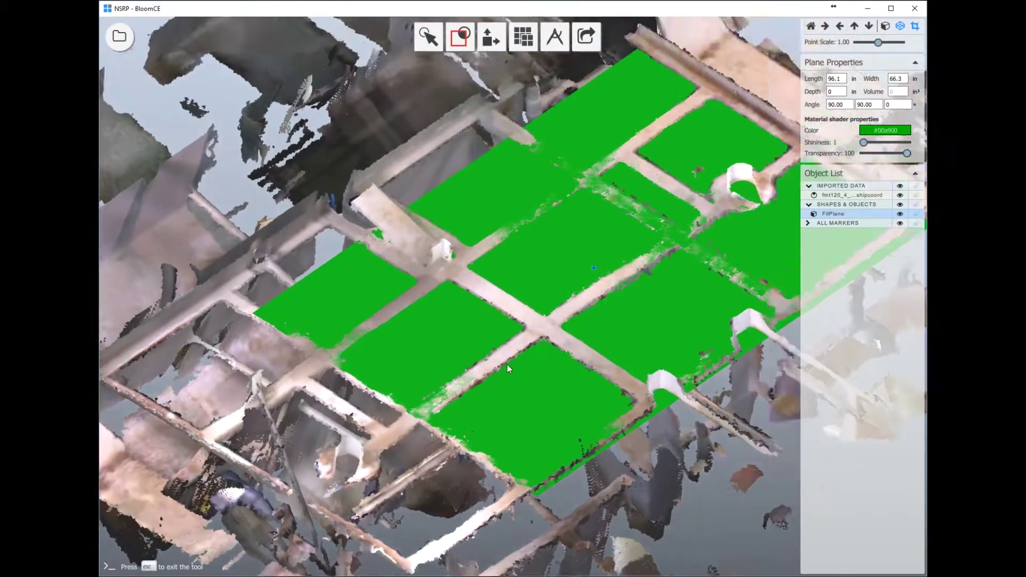
pyautogui.moveTo(507, 364); pyautogui.dragTo(557, 371, button='right')
pyautogui.scroll(-8, 558, 371)
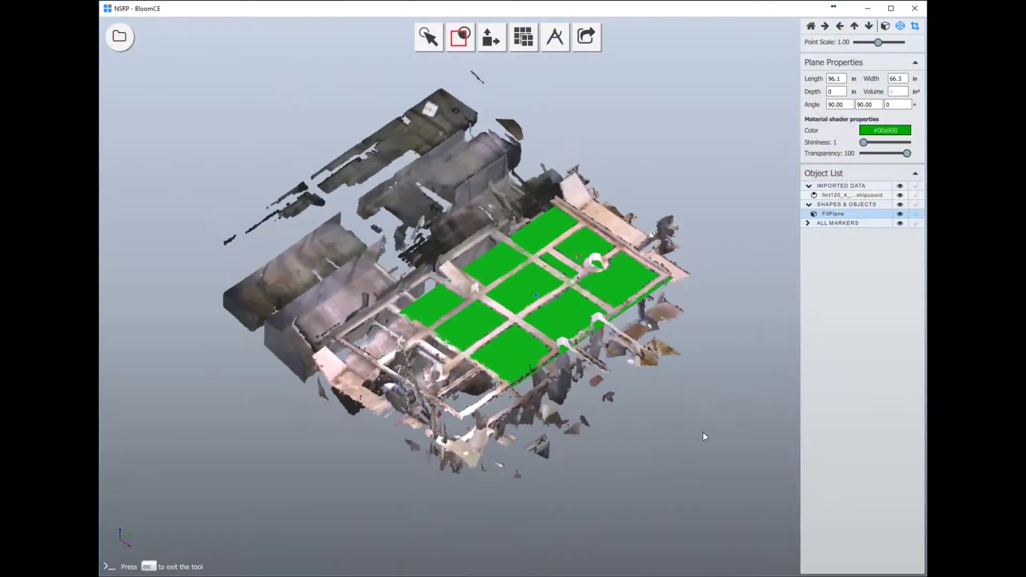
pyautogui.click(900, 214)
pyautogui.moveTo(710, 308); pyautogui.dragTo(516, 299, button='right')
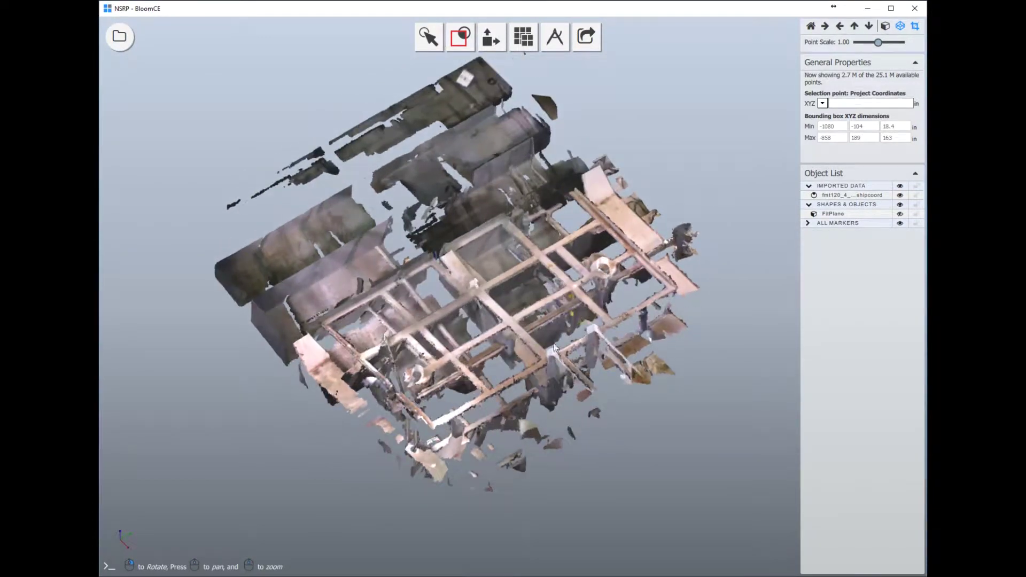
pyautogui.moveTo(588, 400); pyautogui.dragTo(572, 251, button='right')
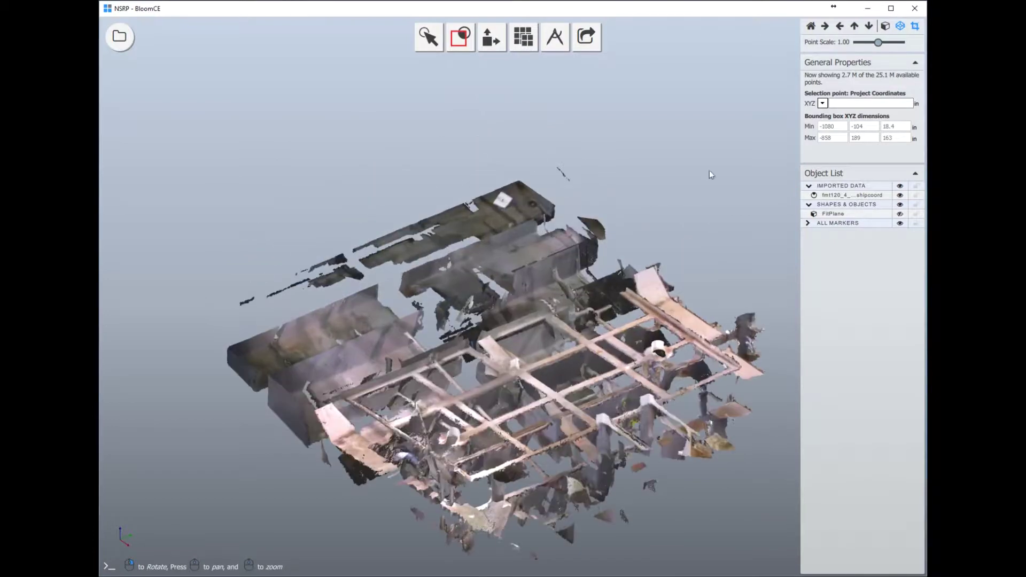
pyautogui.click(910, 29)
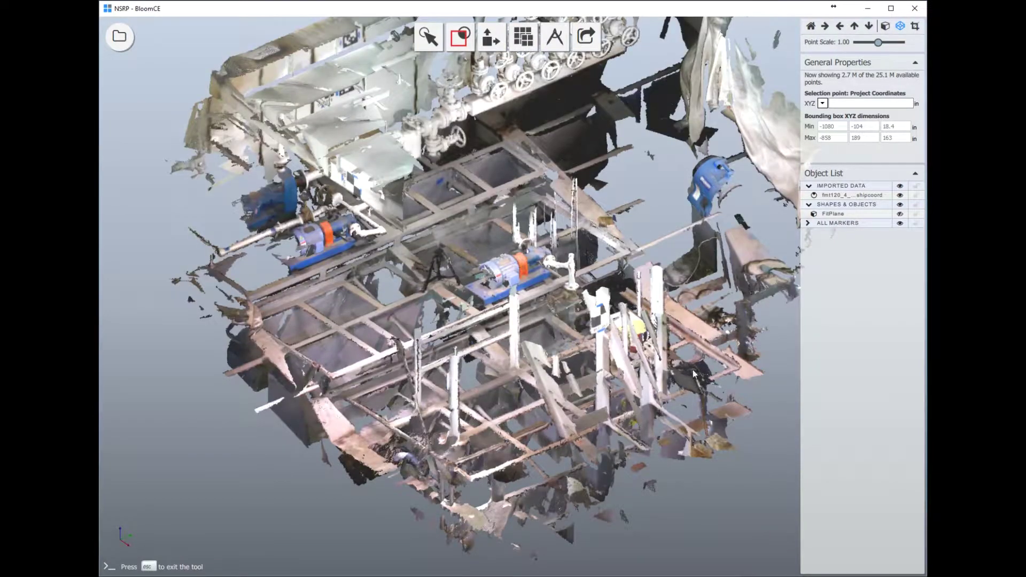
pyautogui.moveTo(694, 373); pyautogui.dragTo(584, 444, button='right')
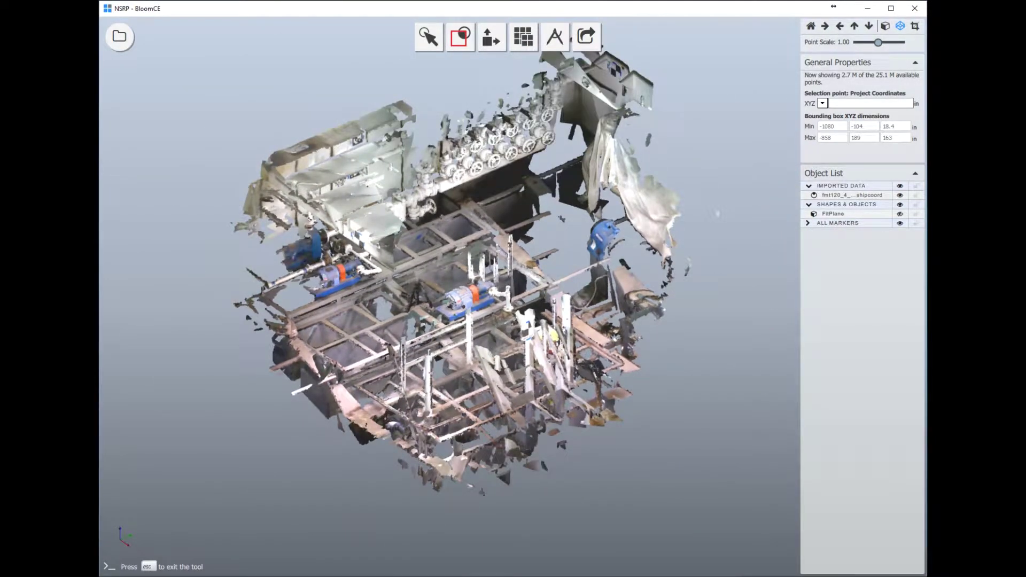
# Switch to AutoCAD, export the FLORIDA MARINE 120 model to BloomCE with the BloomConnect add-in, and accept the received data.
pyautogui.hotkey('alt', 'Tab')
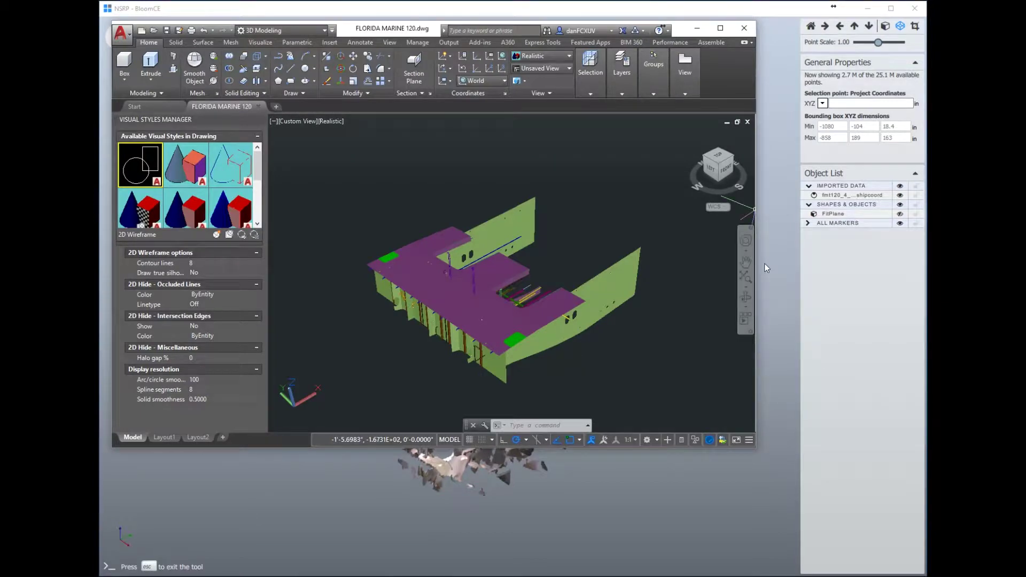
pyautogui.click(746, 300)
pyautogui.moveTo(668, 321); pyautogui.dragTo(544, 310)
pyautogui.scroll(3, 552, 320)
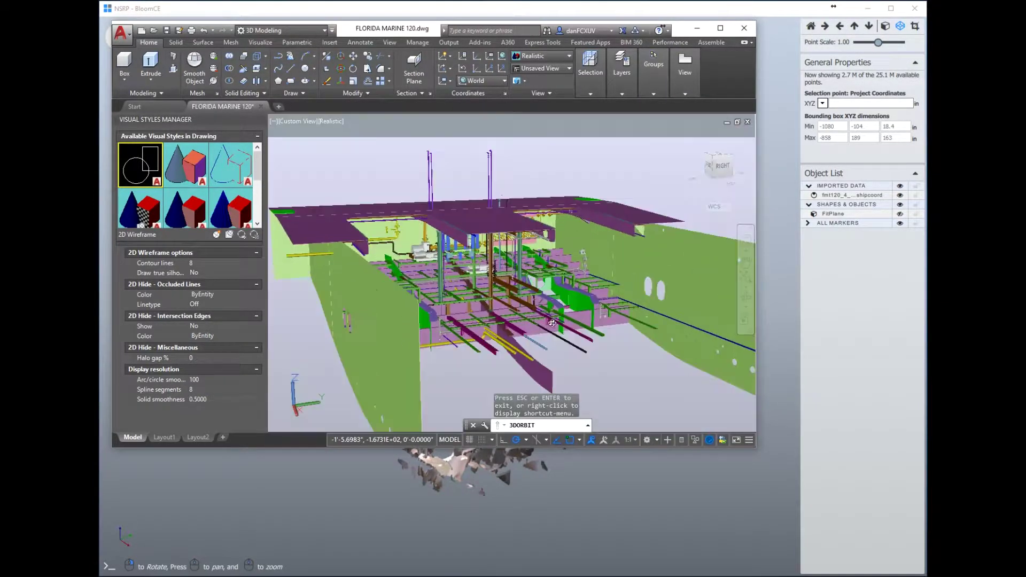
pyautogui.scroll(-3, 611, 340)
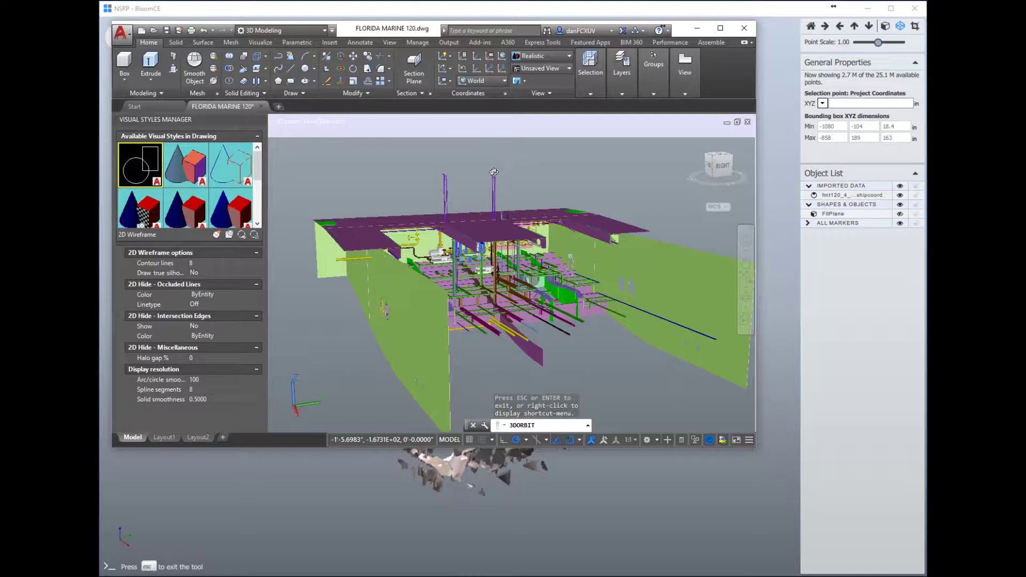
pyautogui.click(484, 42)
pyautogui.click(292, 62)
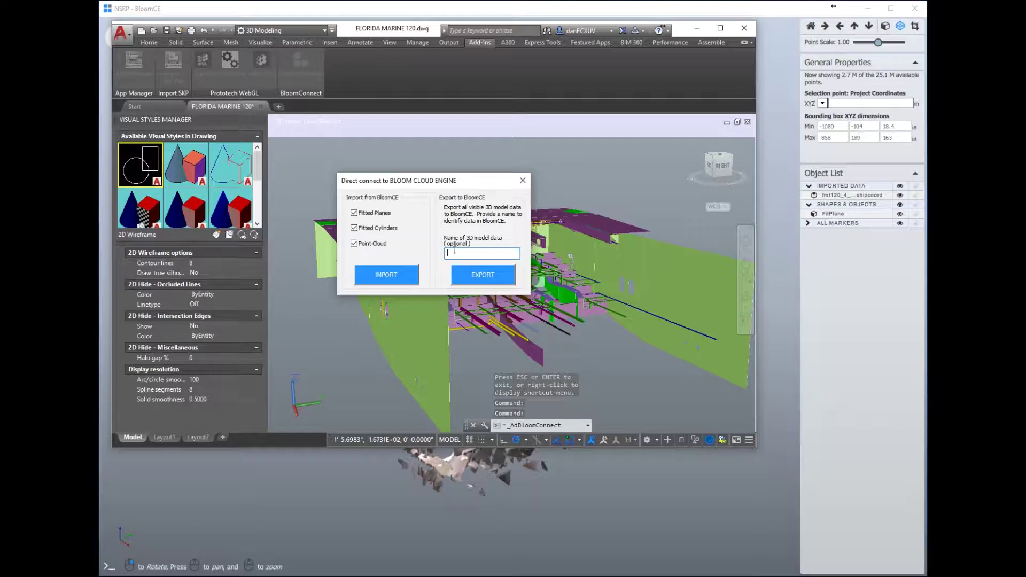
pyautogui.click(482, 274)
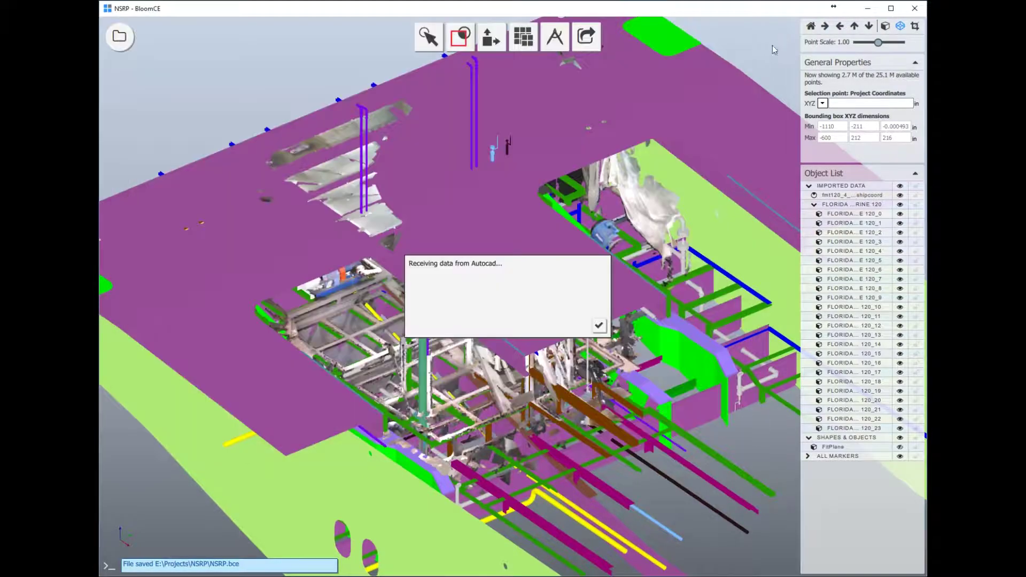
pyautogui.click(598, 327)
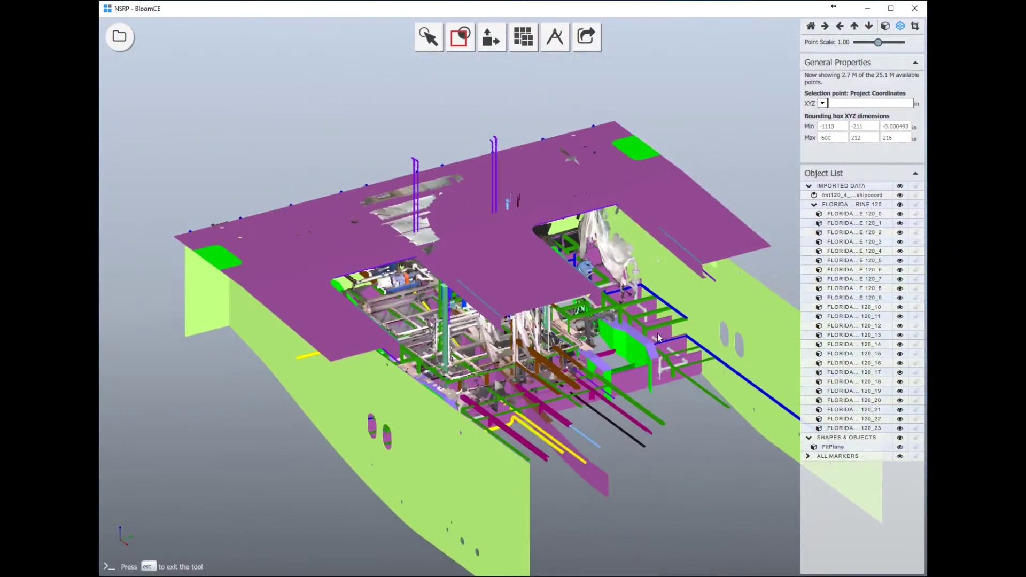
# Hide the imported deck plating mesh FLORIDA MARINE 120_5 and the hull side mesh FLORIDA MARINE 120_4.
pyautogui.moveTo(657, 333); pyautogui.dragTo(565, 399)
pyautogui.scroll(-5, 537, 345)
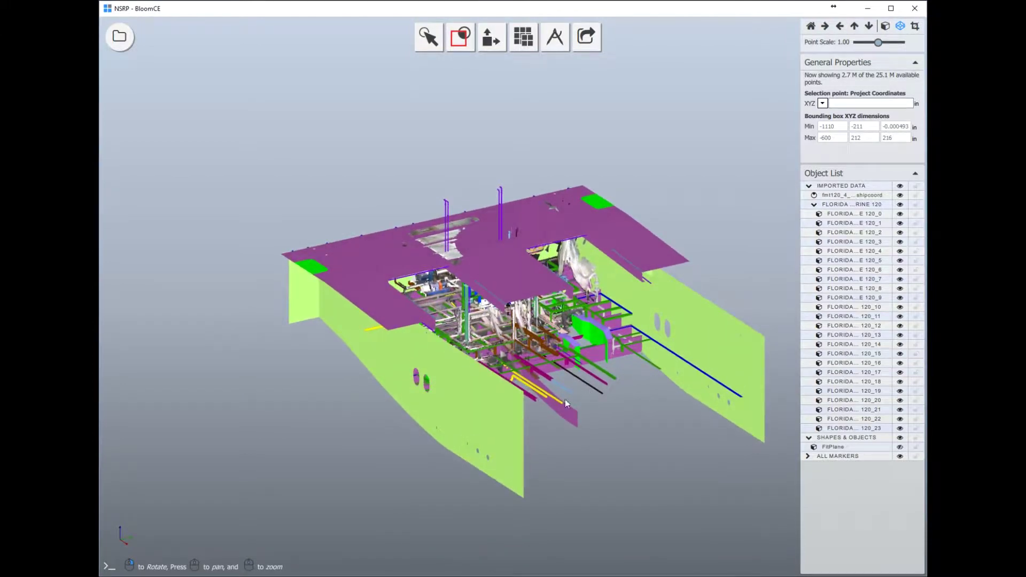
pyautogui.click(665, 259)
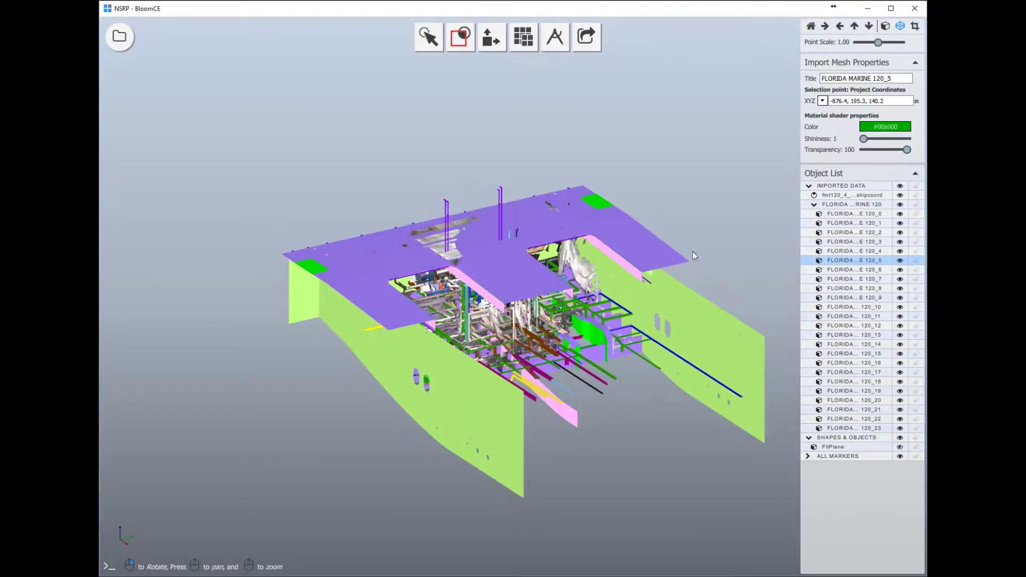
pyautogui.click(900, 262)
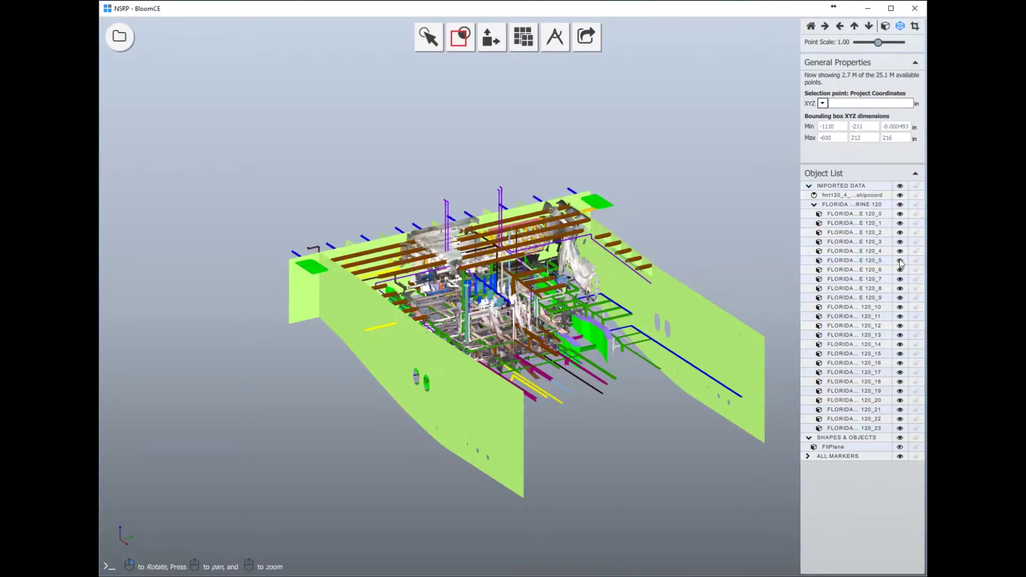
pyautogui.click(760, 341)
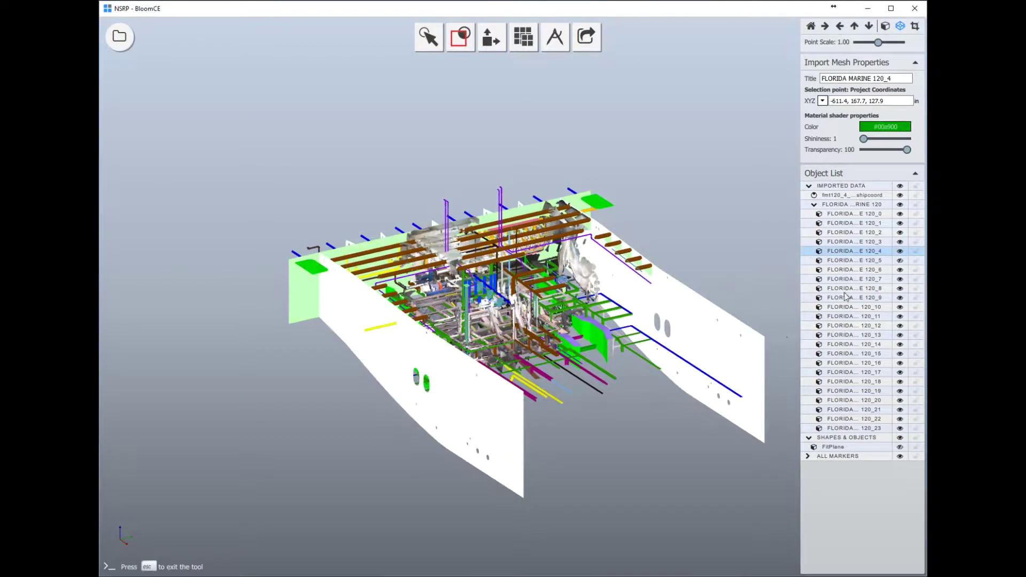
pyautogui.click(900, 251)
# Fit the clipping box to the imported scan, turn on clipping, and lower the box's top to cut away the overhead structure.
pyautogui.scroll(10, 585, 394)
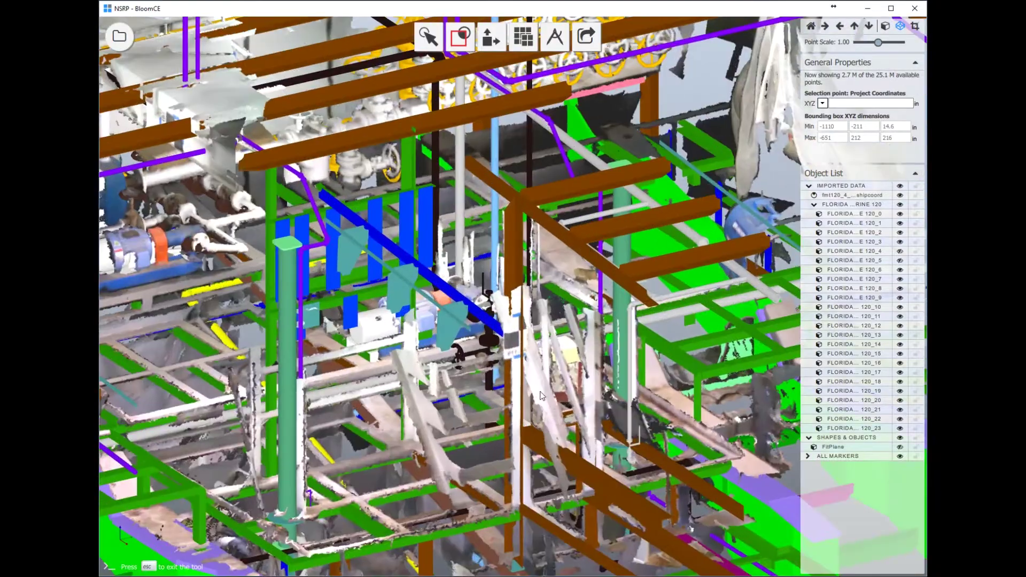
pyautogui.scroll(-10, 557, 303)
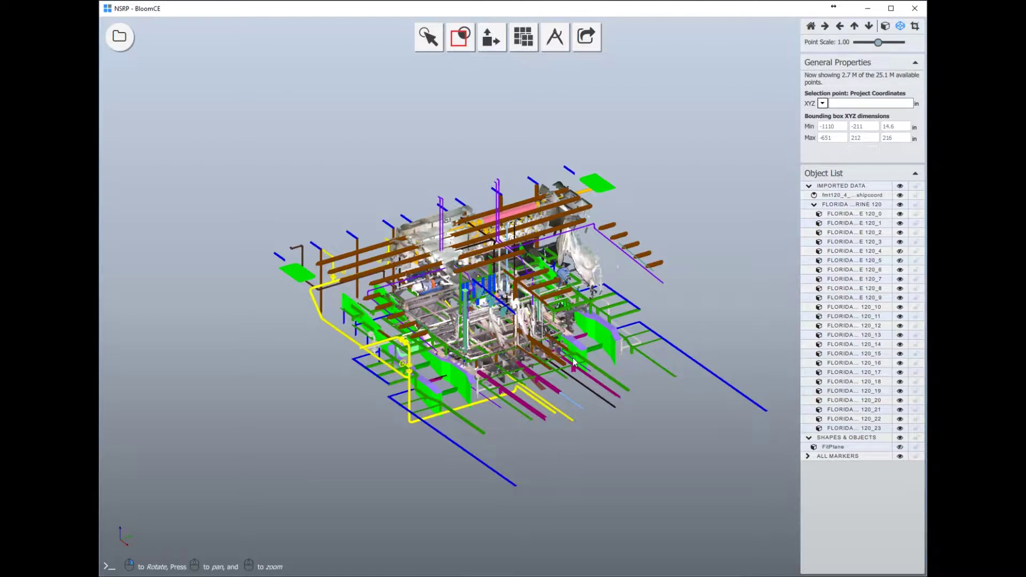
pyautogui.click(458, 48)
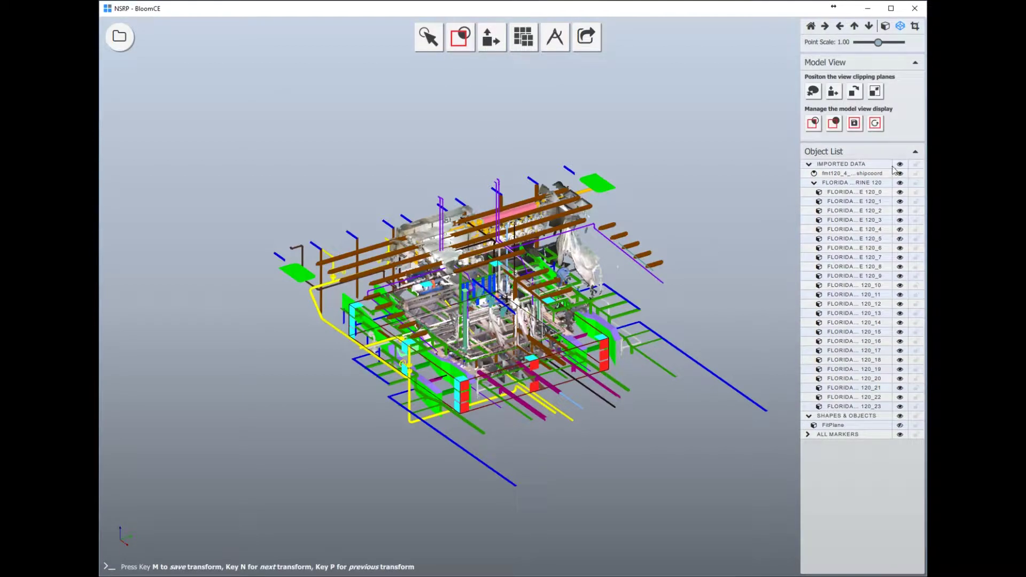
pyautogui.click(856, 174)
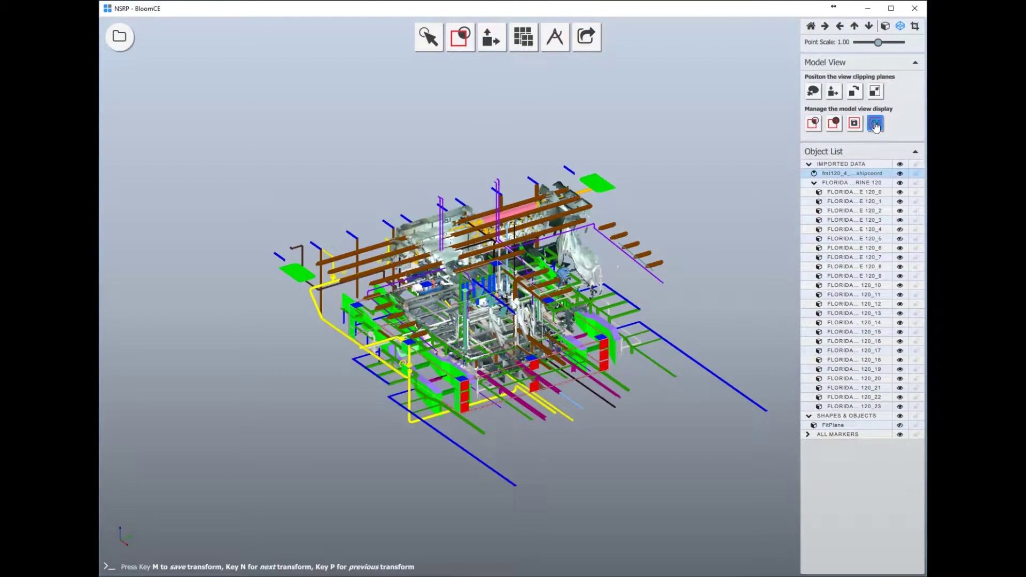
pyautogui.click(875, 123)
pyautogui.click(820, 128)
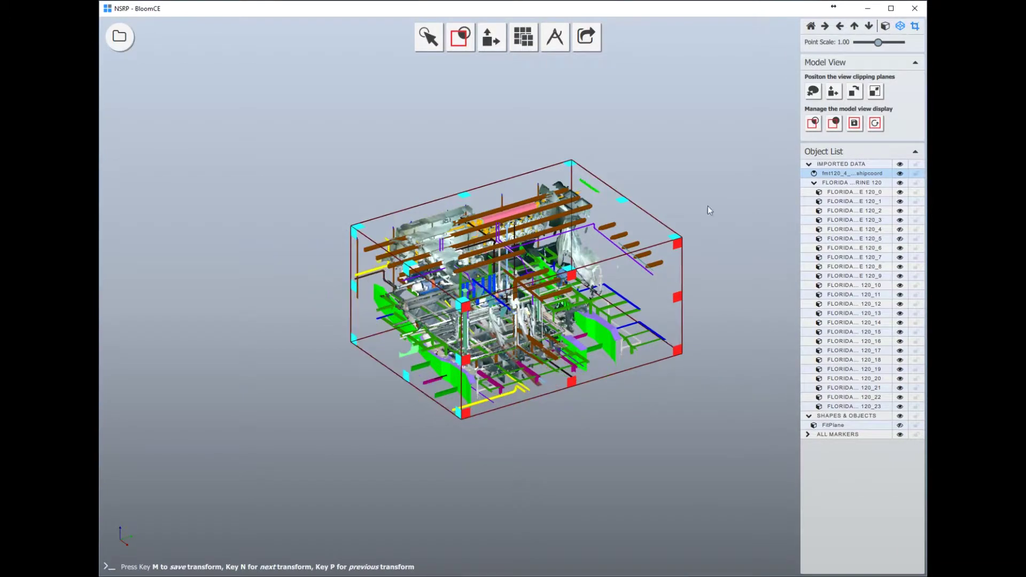
pyautogui.moveTo(572, 275); pyautogui.dragTo(571, 324)
pyautogui.moveTo(548, 214); pyautogui.dragTo(546, 345)
pyautogui.scroll(6, 540, 334)
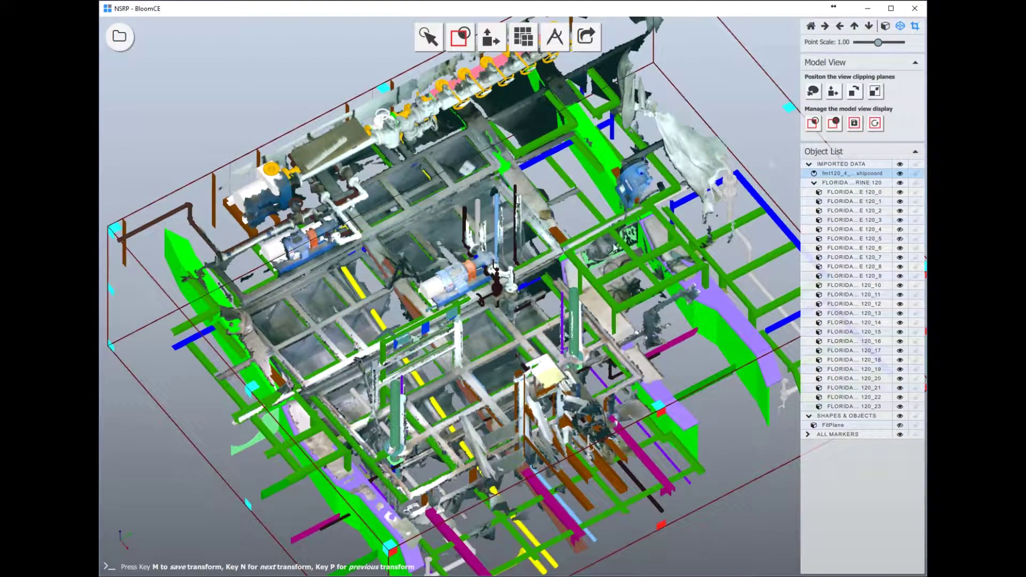
pyautogui.press('Escape')
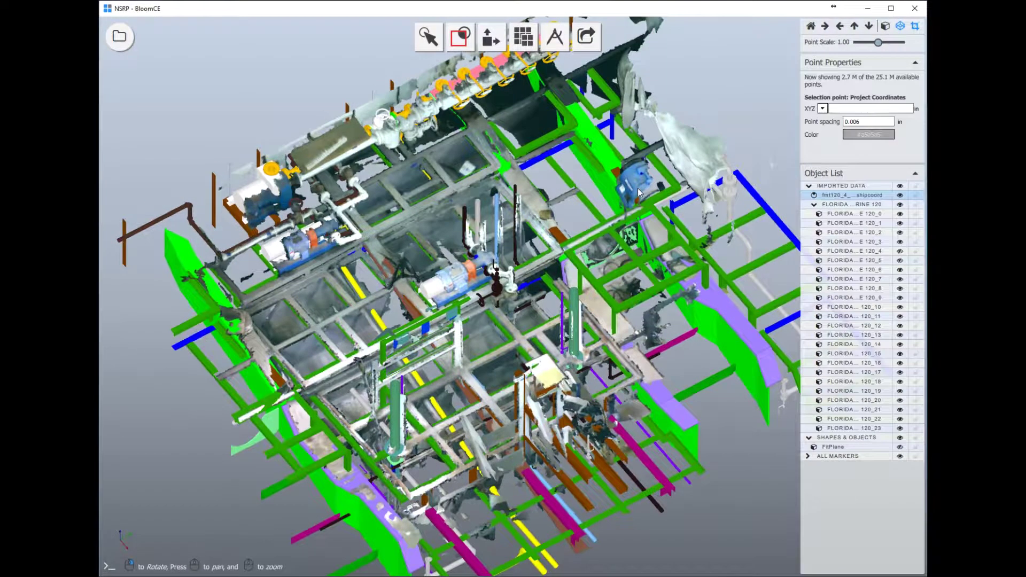
# Transform the scan freely in the plan view to line its deck framing up with the CAD model's framing.
pyautogui.click(868, 27)
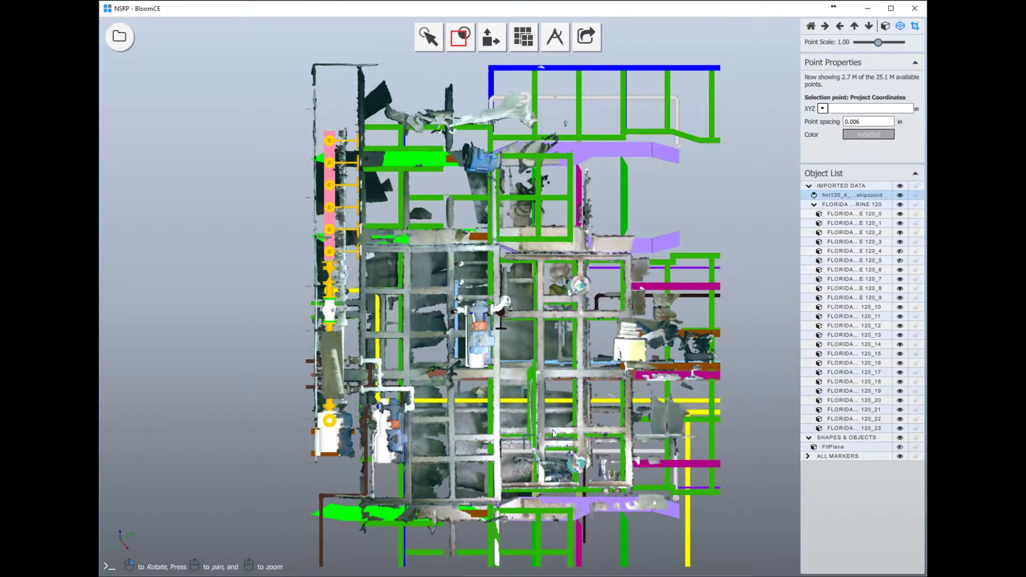
pyautogui.scroll(3, 553, 433)
pyautogui.click(814, 204)
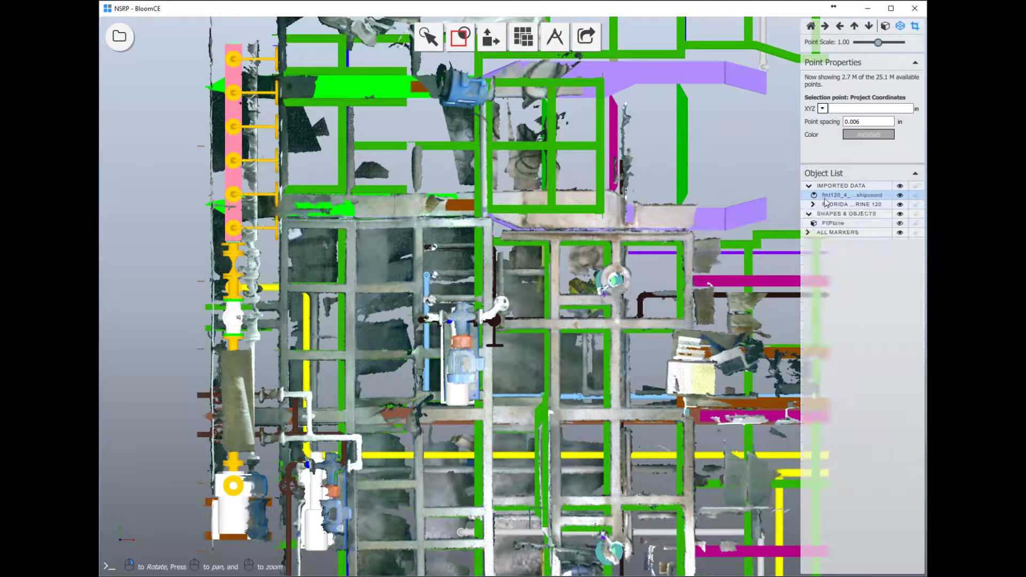
pyautogui.moveTo(490, 40)
pyautogui.click(494, 69)
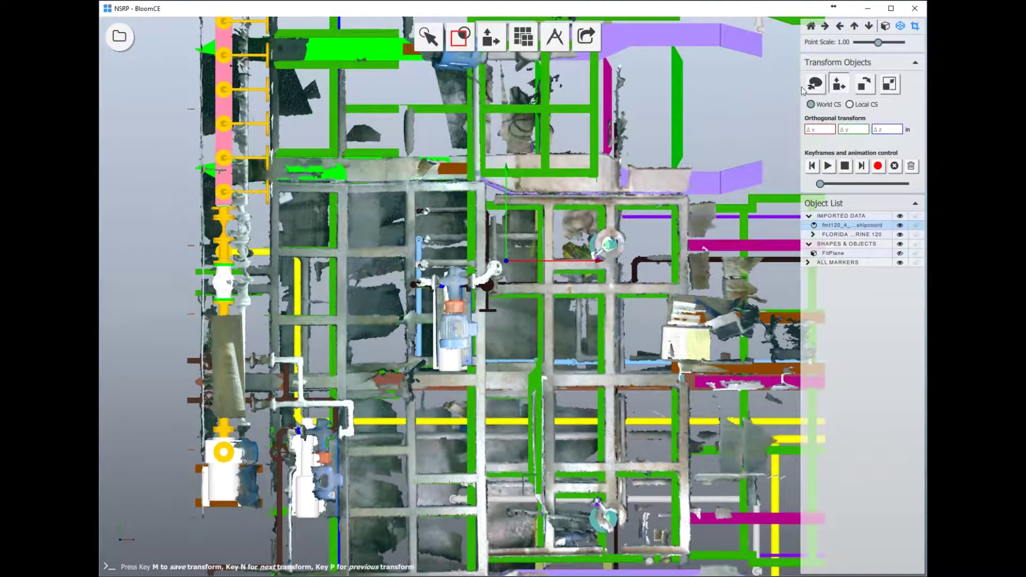
pyautogui.click(808, 87)
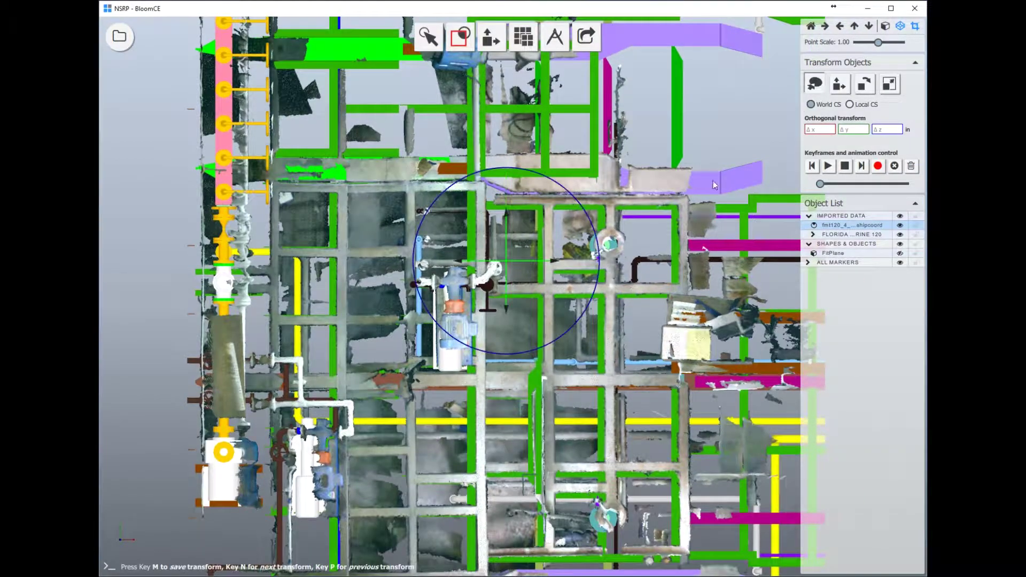
pyautogui.moveTo(515, 223)
pyautogui.mouseDown()
pyautogui.moveTo(500, 238)
pyautogui.moveTo(140, 279)
pyautogui.moveTo(546, 225)
pyautogui.moveTo(507, 228)
pyautogui.mouseUp()
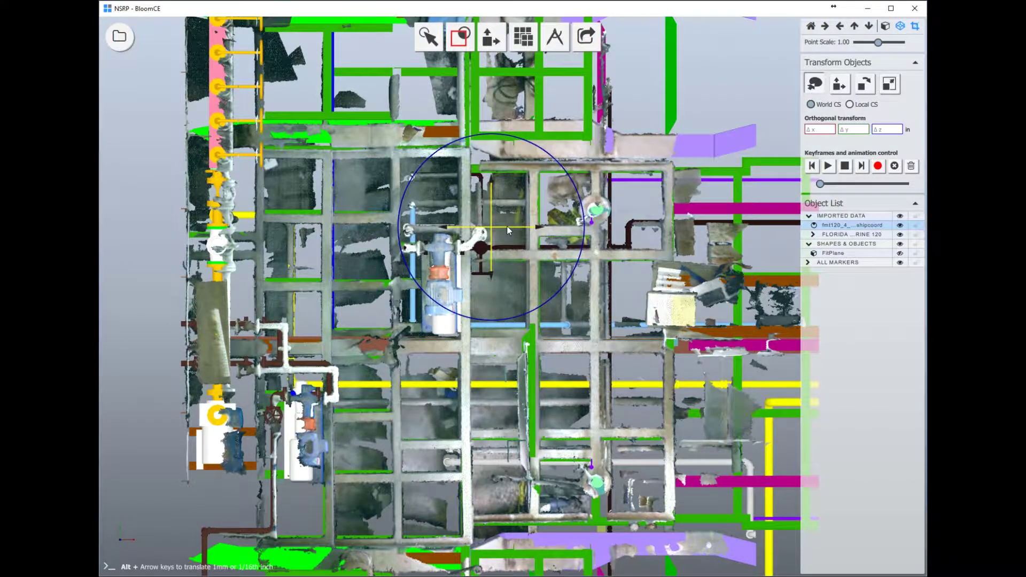
# Refine the scan's position against the model's deck framing in an angled view with the translate mode, and close the transform tool.
pyautogui.moveTo(507, 235); pyautogui.dragTo(459, 169)
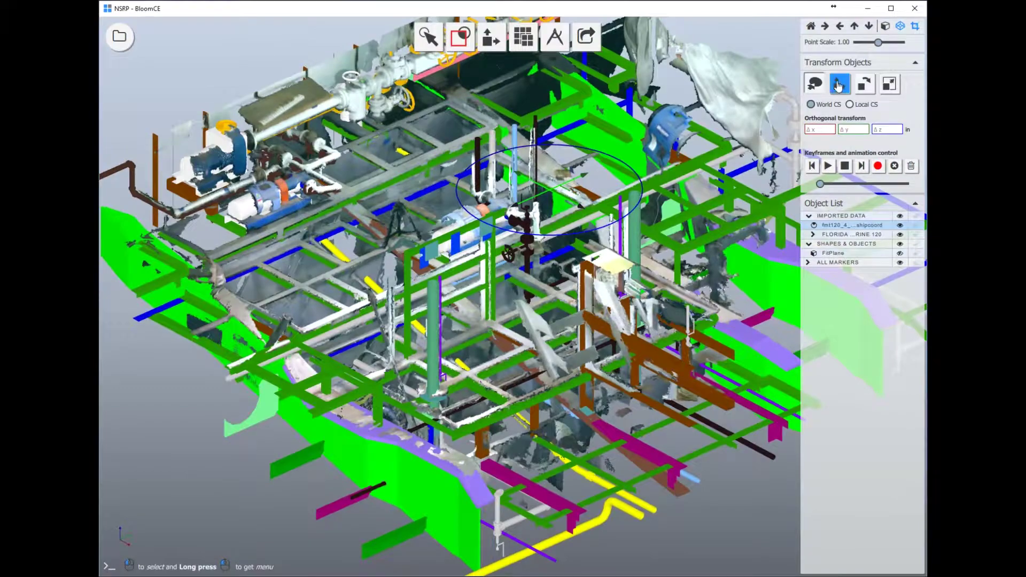
pyautogui.click(837, 86)
pyautogui.moveTo(551, 156); pyautogui.dragTo(634, 256)
pyautogui.moveTo(633, 256); pyautogui.dragTo(635, 308, button='right')
pyautogui.press('Escape')
pyautogui.moveTo(636, 313); pyautogui.dragTo(653, 309)
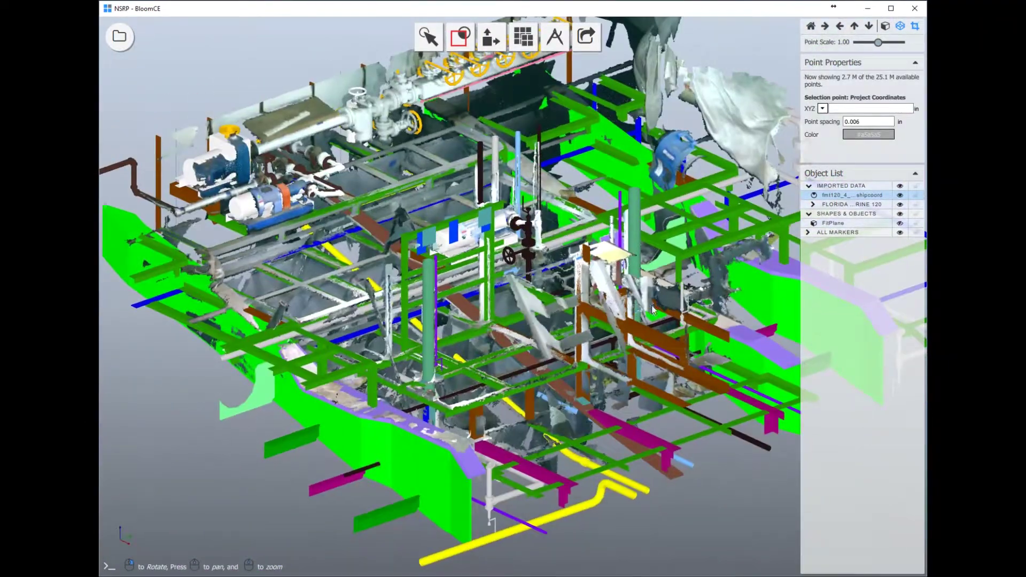
# Switch to perspective projection and examine how the aligned scan matches the CAD model from several angles.
pyautogui.moveTo(664, 262); pyautogui.dragTo(648, 281, button='right')
pyautogui.click(885, 26)
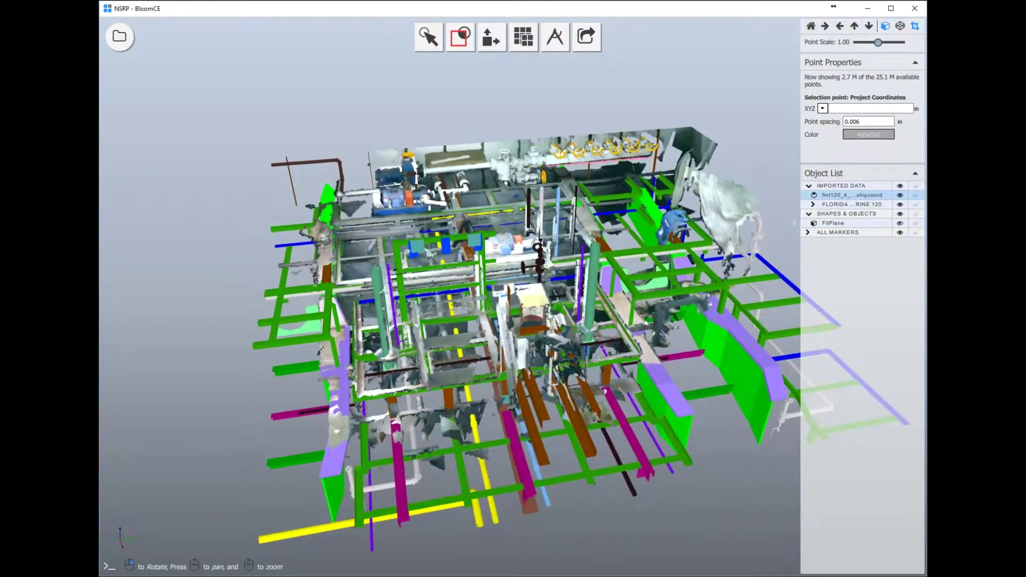
pyautogui.moveTo(607, 287); pyautogui.dragTo(573, 418)
pyautogui.scroll(-3, 541, 383)
pyautogui.scroll(10, 573, 393)
pyautogui.moveTo(492, 469); pyautogui.dragTo(620, 353)
pyautogui.scroll(-5, 620, 352)
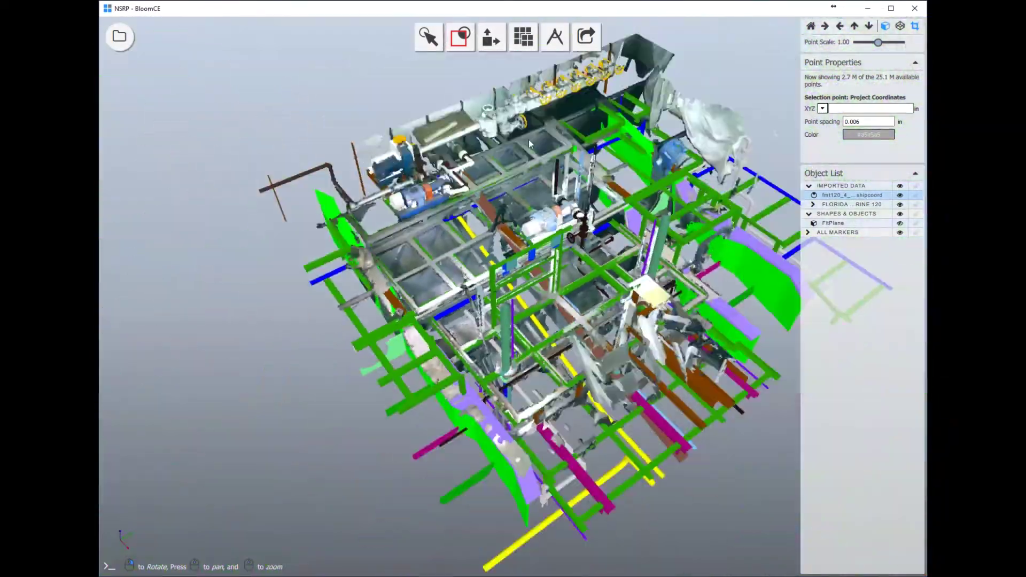
# Narrow the clipping box from both long sides to isolate a lengthwise slice through the scan and the CAD model.
pyautogui.click(459, 37)
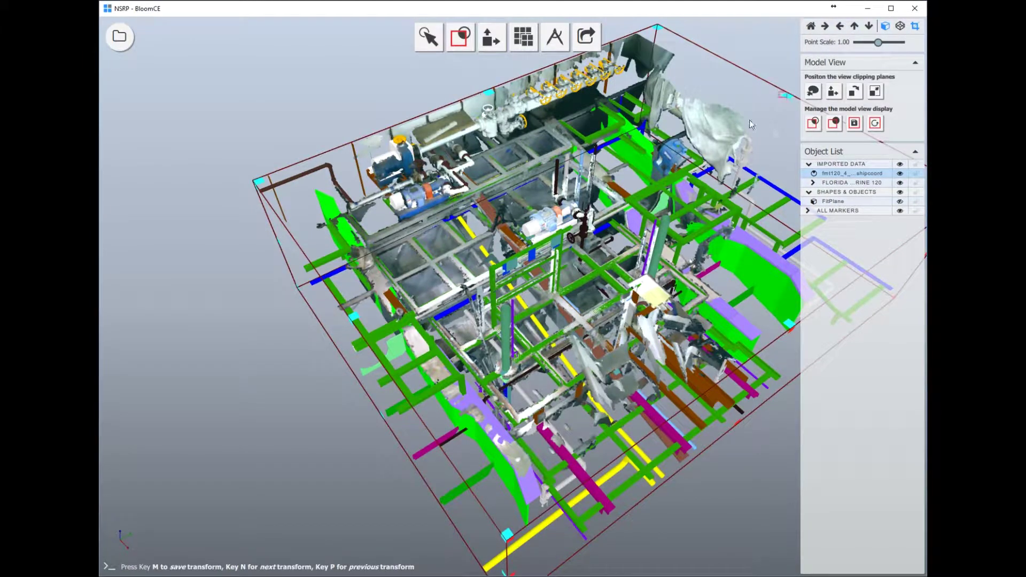
pyautogui.moveTo(785, 94); pyautogui.dragTo(555, 265)
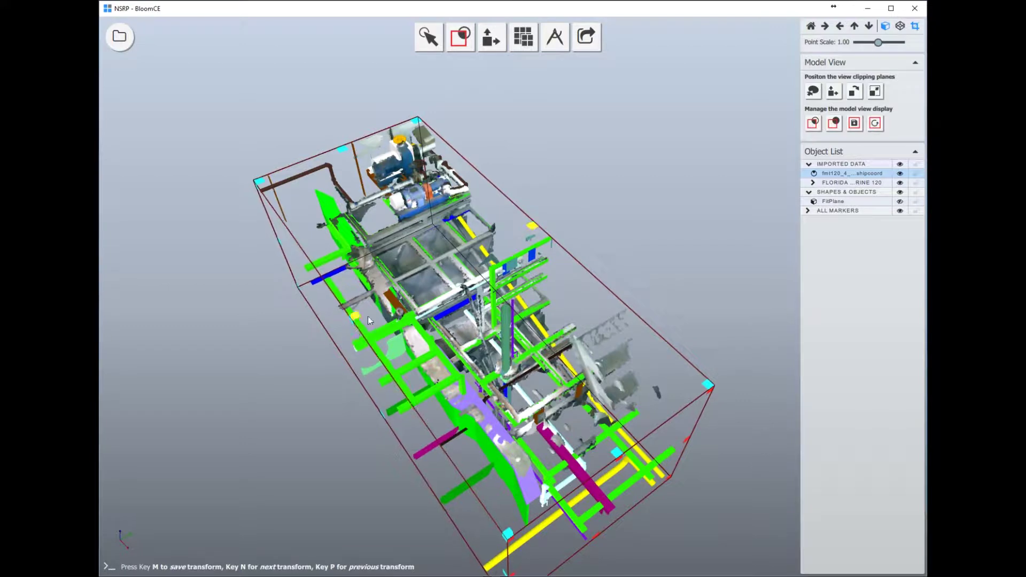
pyautogui.moveTo(367, 318); pyautogui.dragTo(498, 270)
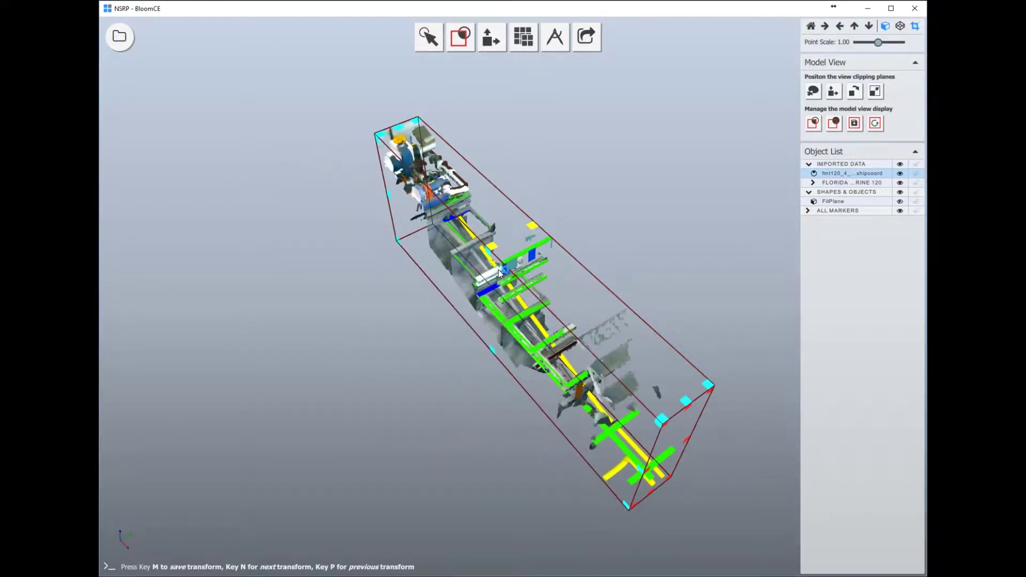
# Lower the clipping box's upper side so the slice reaches just above the deck framing, and close the clipping tool.
pyautogui.moveTo(240, 432); pyautogui.dragTo(567, 225)
pyautogui.moveTo(499, 218); pyautogui.dragTo(496, 259)
pyautogui.moveTo(555, 225); pyautogui.dragTo(544, 355)
pyautogui.press('m')
# Start the Fit Shape tool and brush-select the points of the grey scanned pipe in three bays beneath the deck framing.
pyautogui.moveTo(603, 481); pyautogui.dragTo(456, 415)
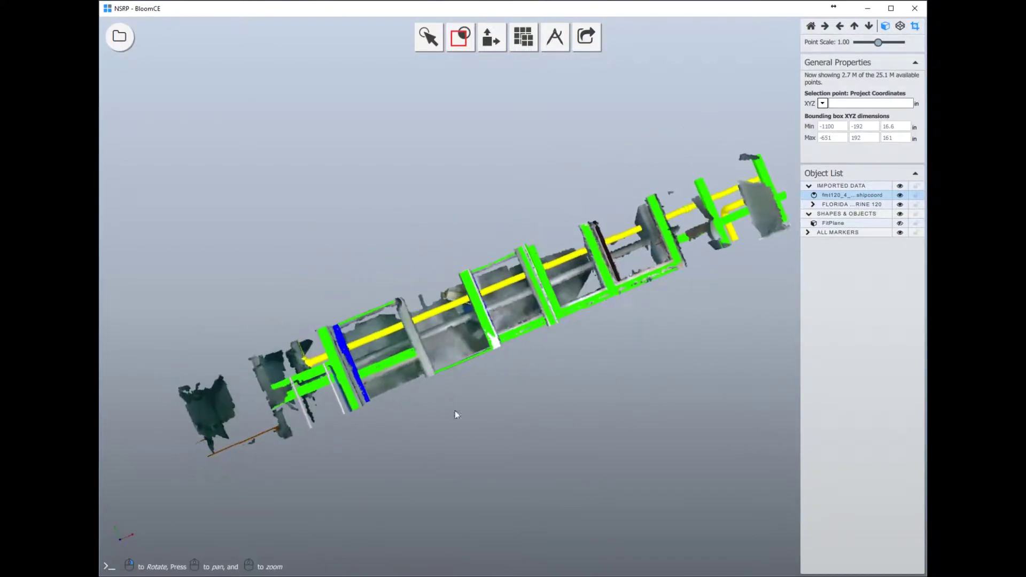
pyautogui.scroll(5, 459, 396)
pyautogui.moveTo(447, 308); pyautogui.dragTo(684, 371)
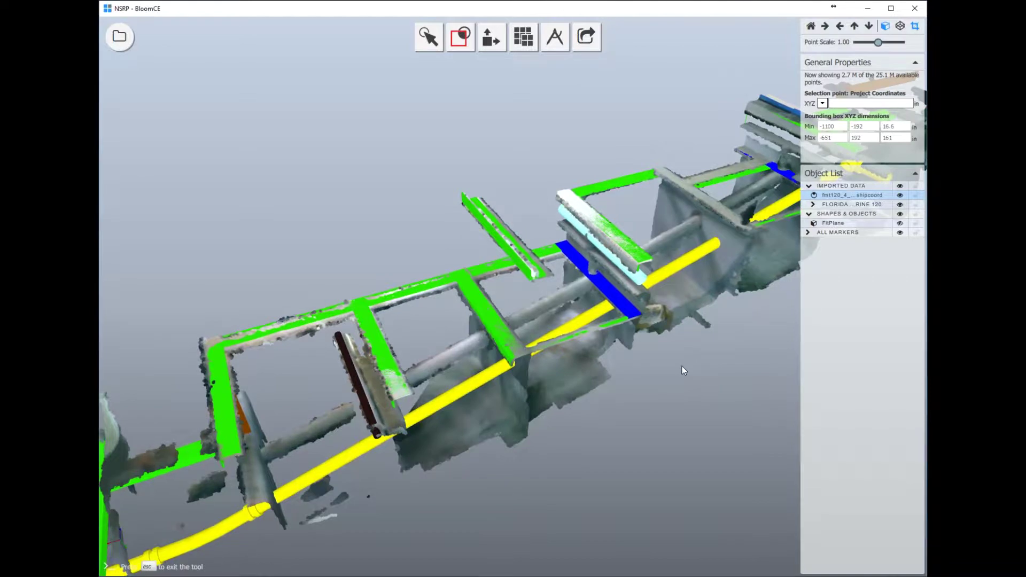
pyautogui.moveTo(431, 59)
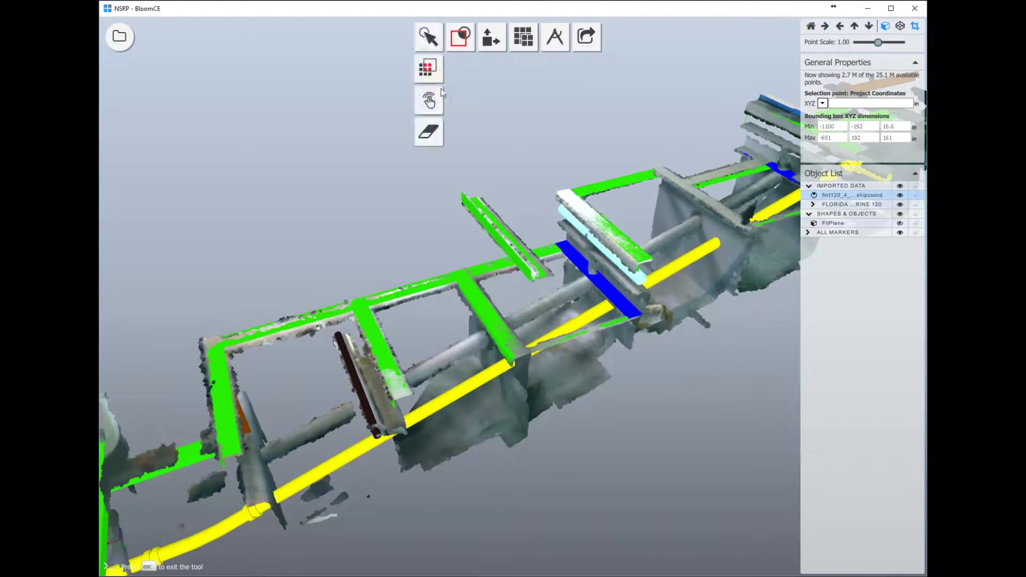
pyautogui.click(434, 102)
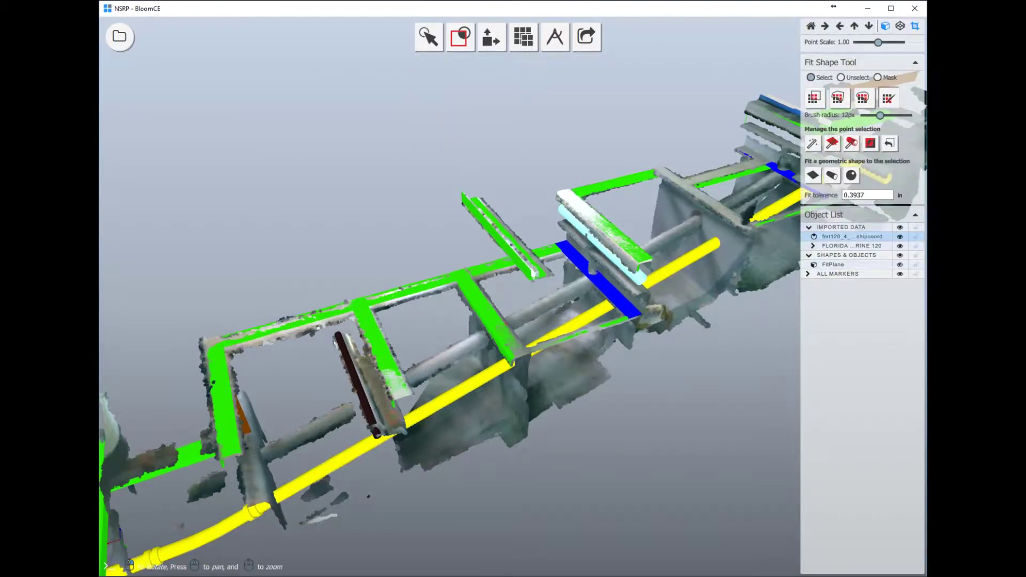
pyautogui.moveTo(272, 451); pyautogui.dragTo(327, 421)
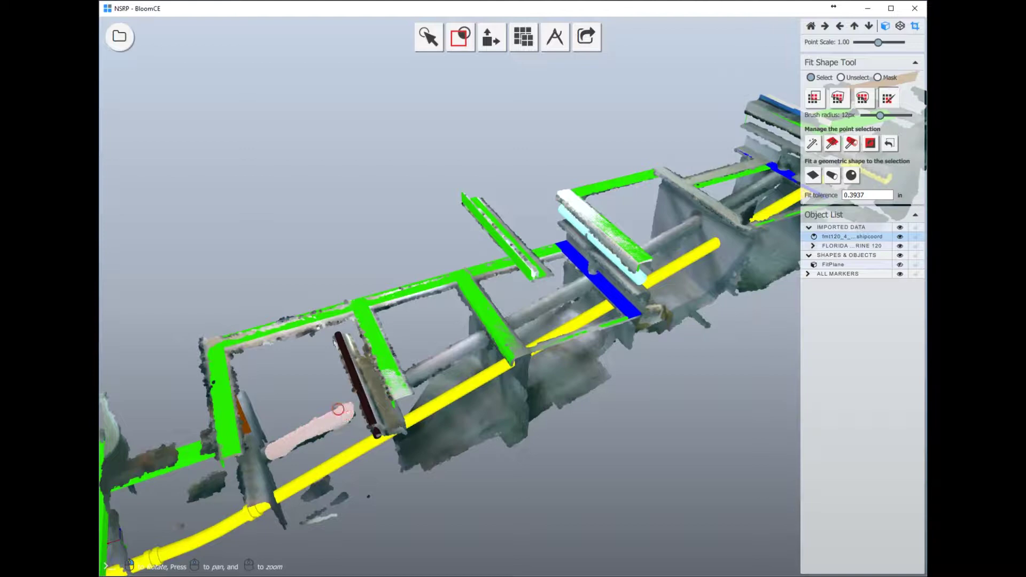
pyautogui.moveTo(341, 342); pyautogui.dragTo(417, 402, button='right')
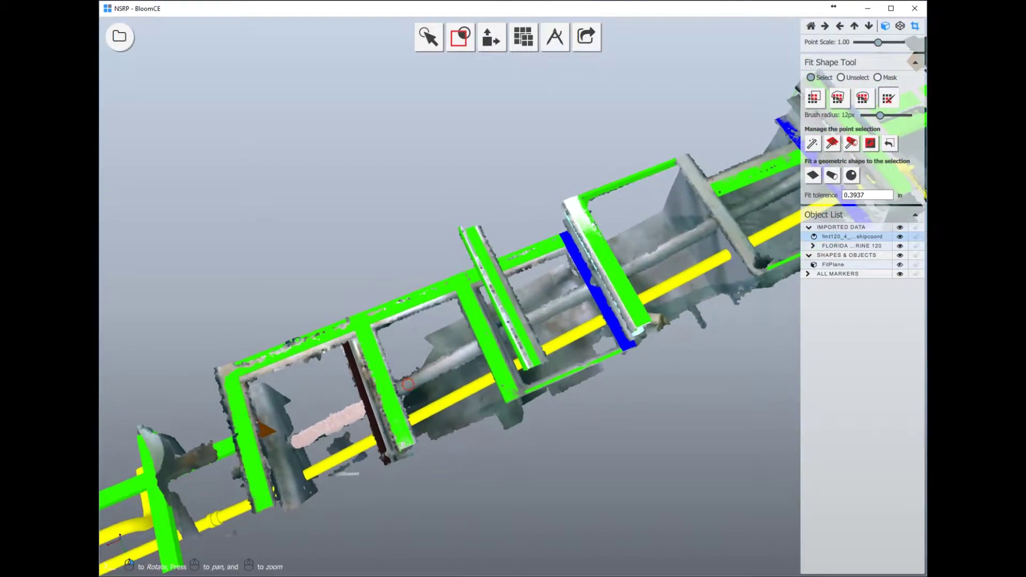
pyautogui.moveTo(571, 386); pyautogui.dragTo(405, 356, button='right')
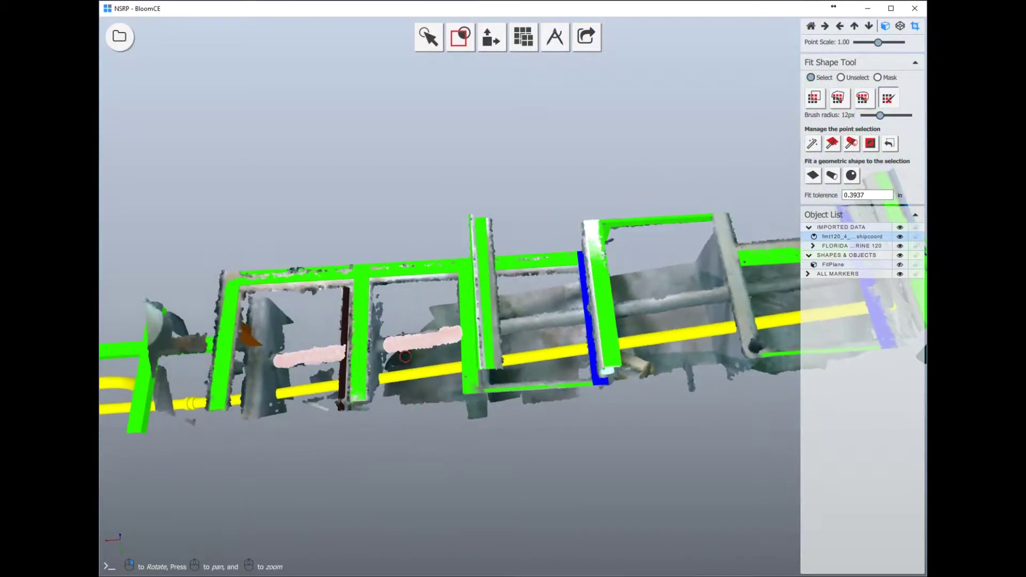
pyautogui.moveTo(422, 479)
pyautogui.mouseDown(button='right')
pyautogui.moveTo(460, 224)
pyautogui.moveTo(451, 307)
pyautogui.moveTo(422, 382)
pyautogui.moveTo(475, 491)
pyautogui.moveTo(545, 453)
pyautogui.moveTo(470, 479)
pyautogui.mouseUp(button='right')
pyautogui.moveTo(576, 322); pyautogui.dragTo(513, 325)
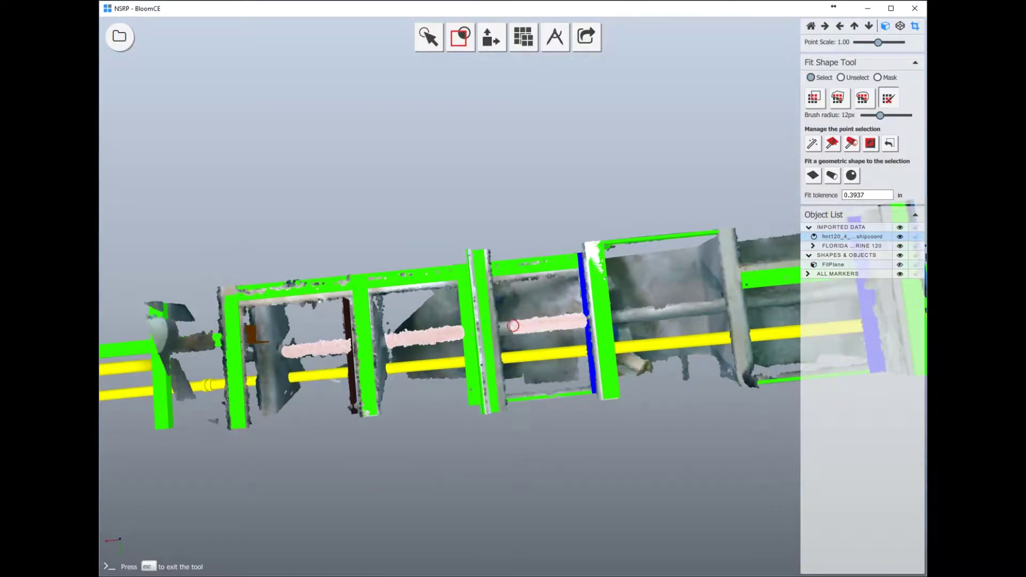
# Extend the brush selection along the same scanned pipe through two more bays and fit a cylinder to the selected points.
pyautogui.moveTo(574, 354); pyautogui.dragTo(494, 324, button='right')
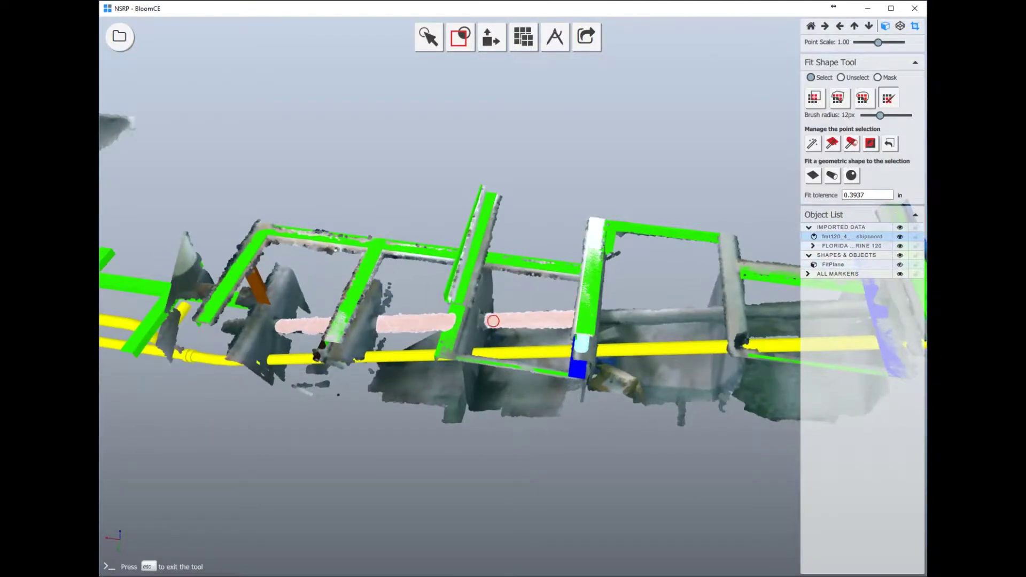
pyautogui.moveTo(642, 313); pyautogui.dragTo(703, 310)
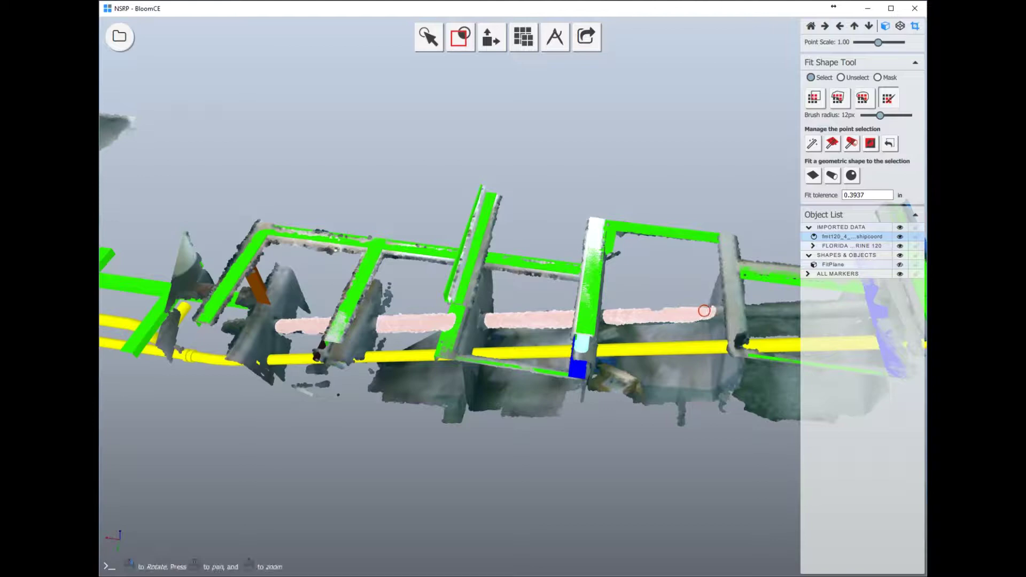
pyautogui.moveTo(598, 360); pyautogui.dragTo(399, 372, button='middle')
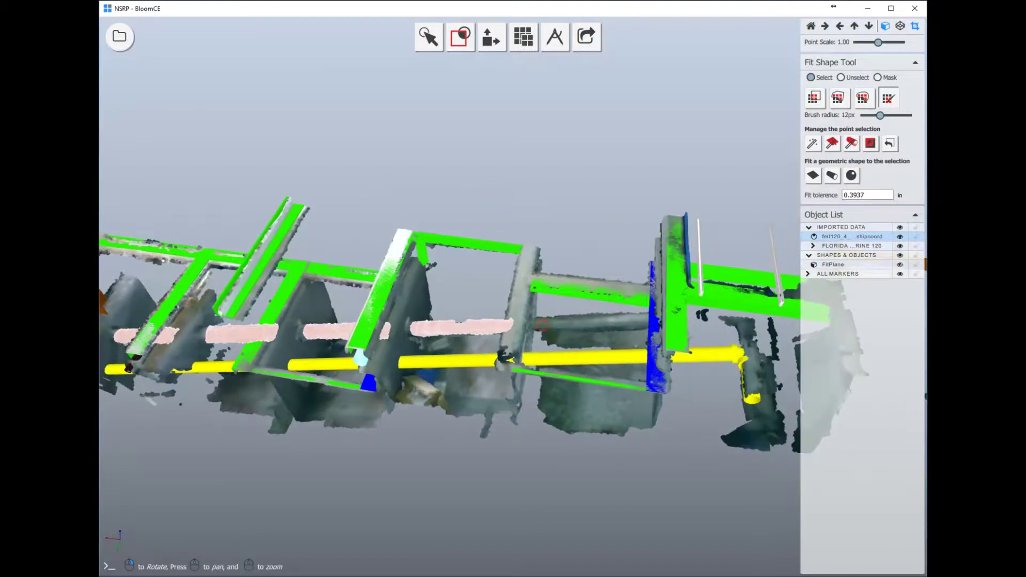
pyautogui.moveTo(639, 320); pyautogui.dragTo(620, 355, button='right')
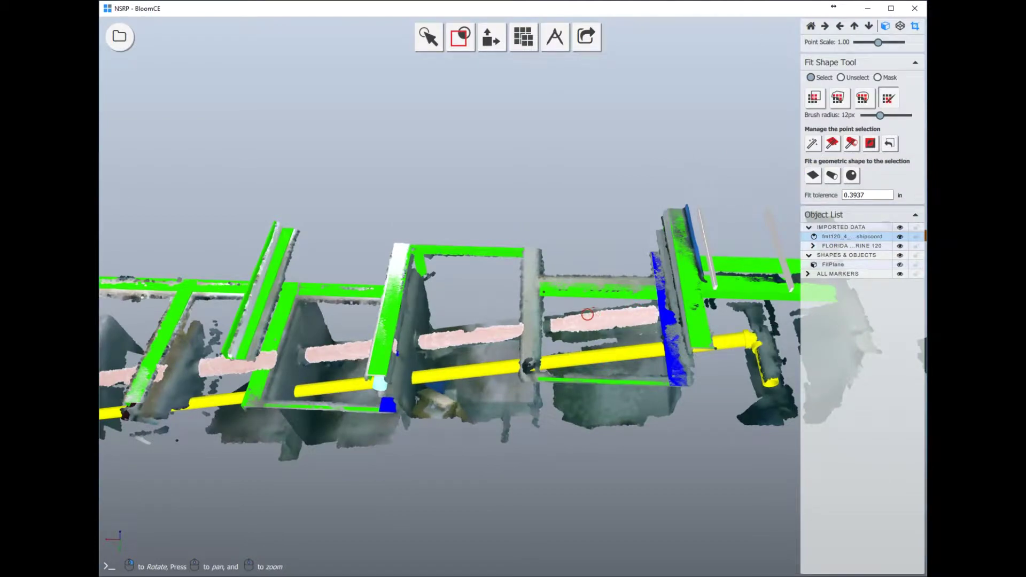
pyautogui.moveTo(270, 274); pyautogui.dragTo(316, 529, button='right')
pyautogui.scroll(-5, 549, 450)
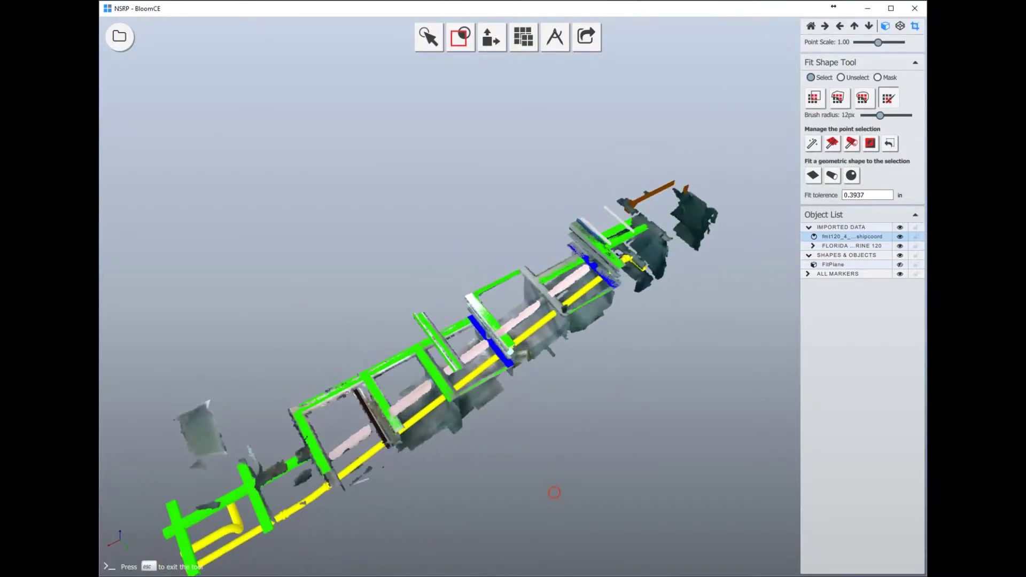
pyautogui.click(849, 177)
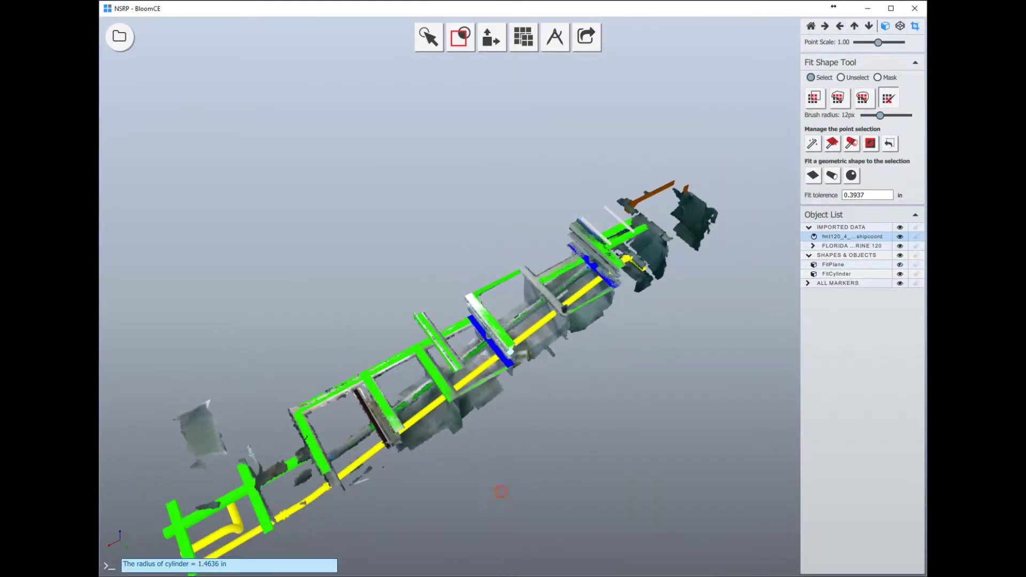
# Brush-select the scanned pipe branch at the yellow CAD pipe's end, remove stray points, and fit a second cylinder to the selection.
pyautogui.moveTo(501, 492); pyautogui.dragTo(529, 452, button='right')
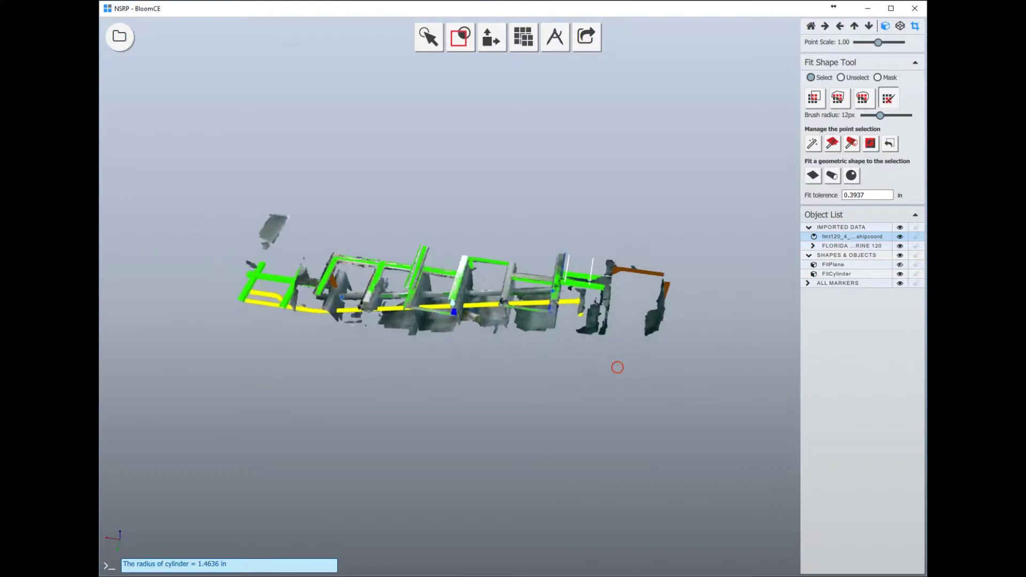
pyautogui.scroll(10, 623, 374)
pyautogui.moveTo(516, 365)
pyautogui.mouseDown()
pyautogui.moveTo(584, 319)
pyautogui.moveTo(567, 392)
pyautogui.moveTo(600, 361)
pyautogui.mouseUp()
pyautogui.press('u')
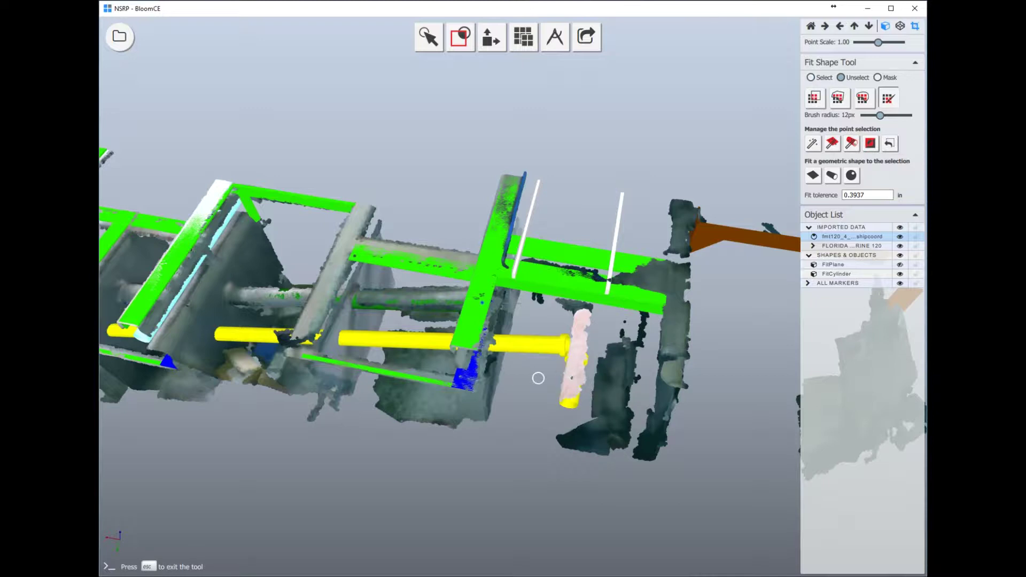
pyautogui.press('s')
pyautogui.click(831, 176)
pyautogui.moveTo(407, 342)
pyautogui.mouseDown(button='middle')
pyautogui.moveTo(578, 265)
pyautogui.moveTo(569, 484)
pyautogui.moveTo(343, 467)
pyautogui.moveTo(277, 400)
pyautogui.moveTo(270, 312)
pyautogui.mouseUp(button='middle')
pyautogui.moveTo(350, 380); pyautogui.dragTo(363, 444, button='middle')
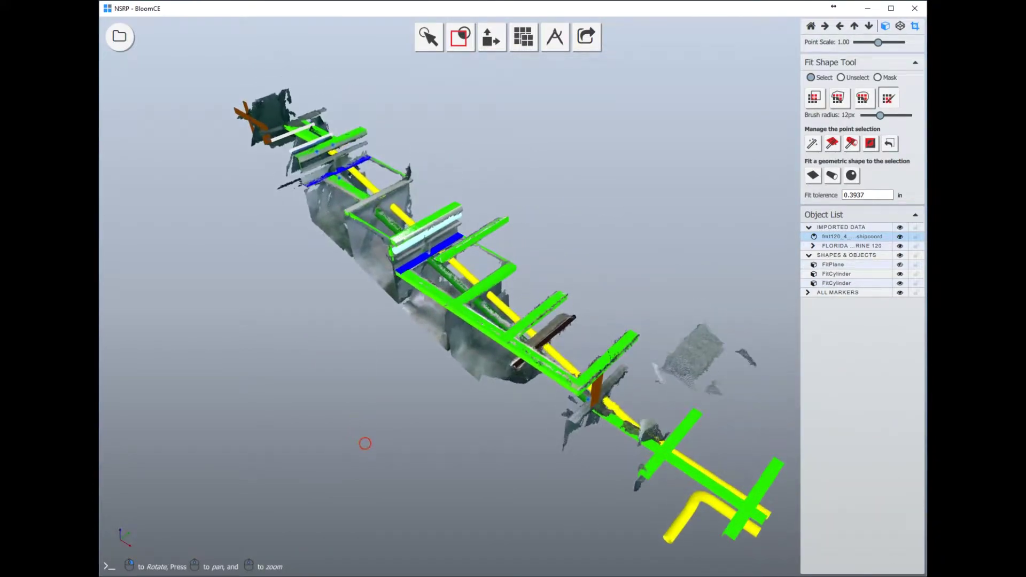
pyautogui.scroll(-2, 468, 316)
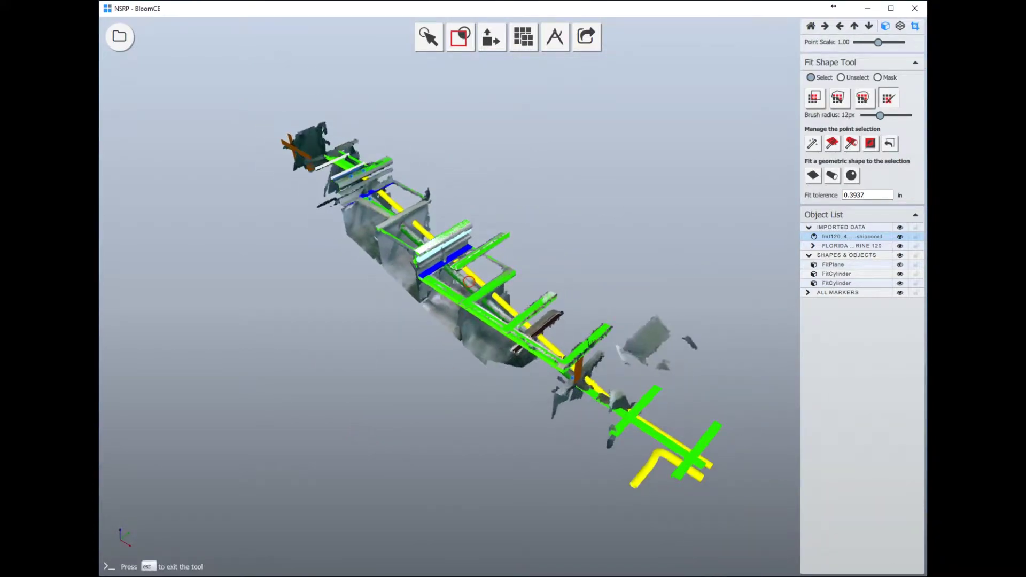
# Switch to AutoCAD, bring the yellow pipe beneath the deck framing into close view, and import only the fitted cylinders through BloomConnect.
pyautogui.hotkey('alt', 'Tab')
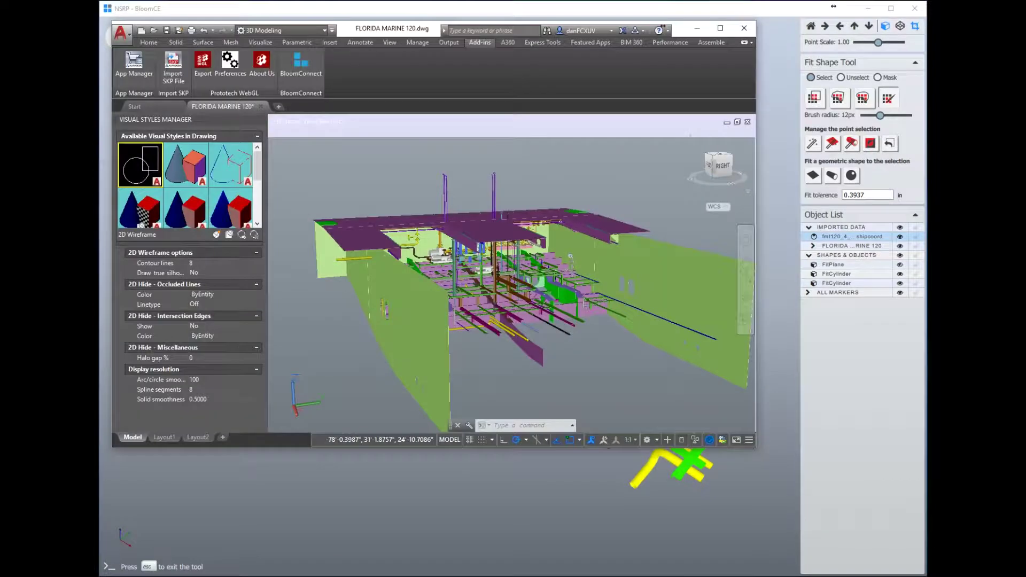
pyautogui.click(747, 299)
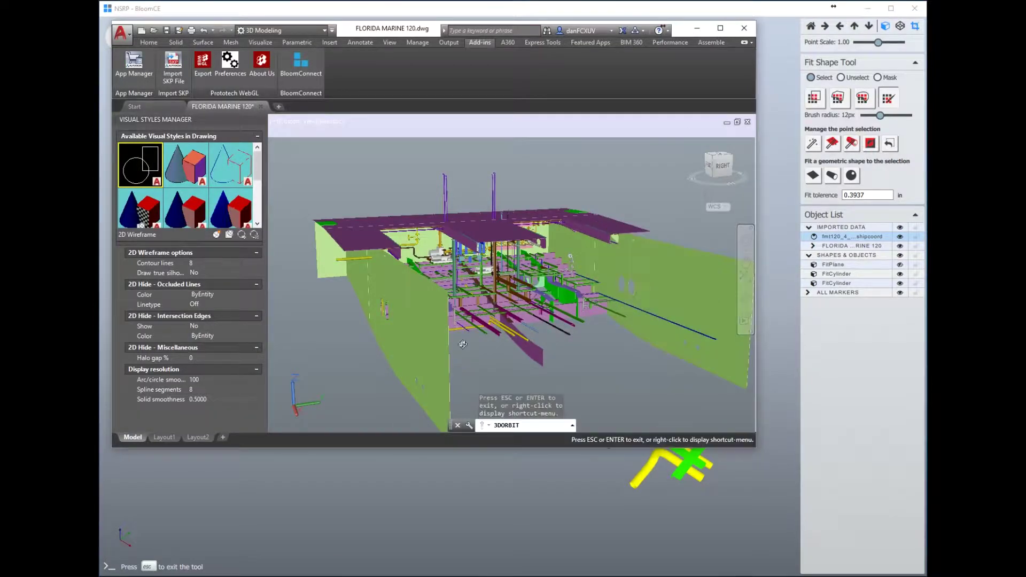
pyautogui.scroll(6, 402, 374)
pyautogui.scroll(5, 454, 369)
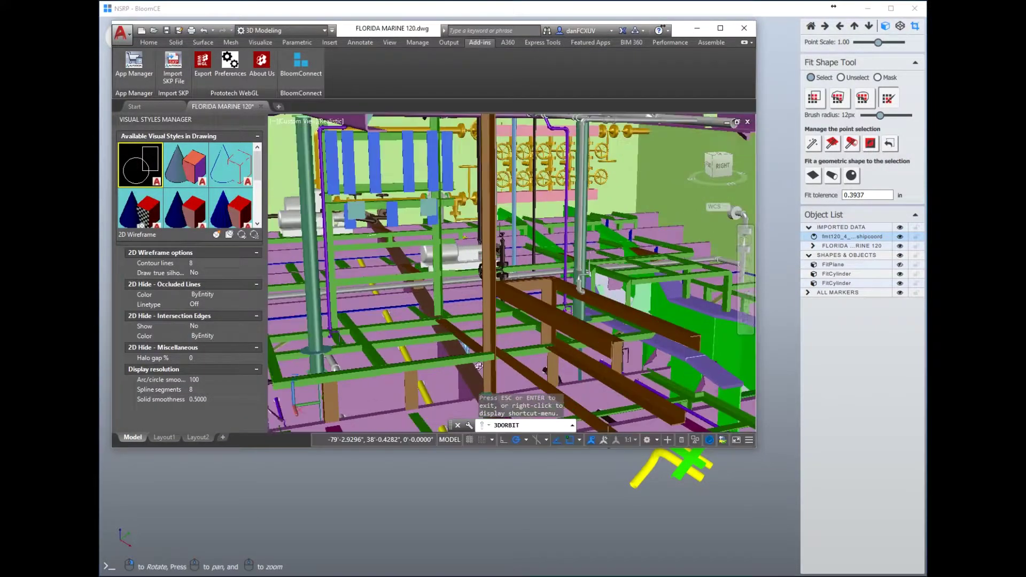
pyautogui.moveTo(504, 366); pyautogui.dragTo(578, 345)
pyautogui.moveTo(527, 390); pyautogui.dragTo(537, 341, button='middle')
pyautogui.moveTo(536, 341); pyautogui.dragTo(633, 369)
pyautogui.moveTo(641, 310); pyautogui.dragTo(517, 131, button='middle')
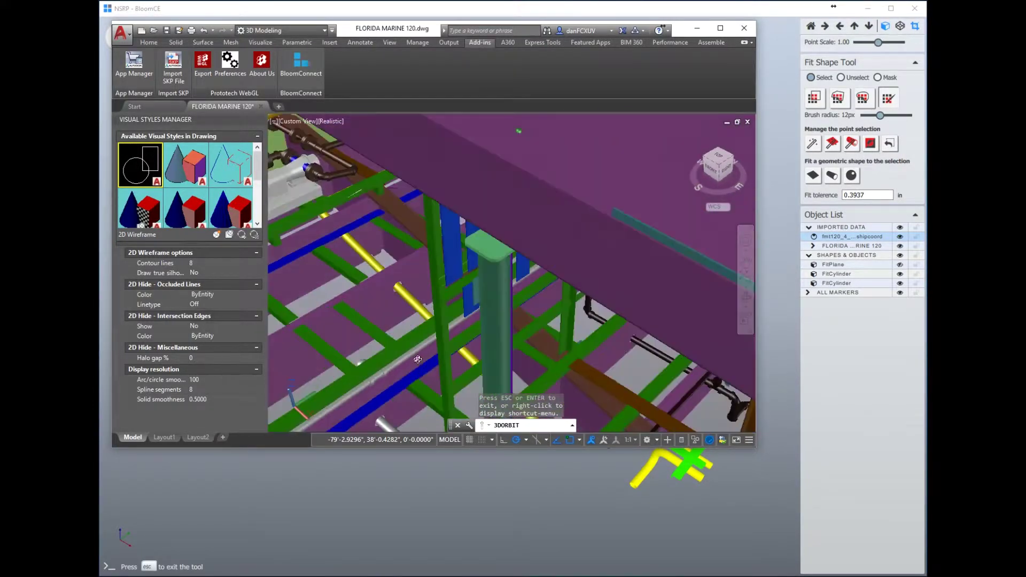
pyautogui.moveTo(385, 342); pyautogui.dragTo(502, 376)
pyautogui.moveTo(502, 376)
pyautogui.mouseDown(button='middle')
pyautogui.moveTo(474, 332)
pyautogui.moveTo(493, 363)
pyautogui.mouseUp(button='middle')
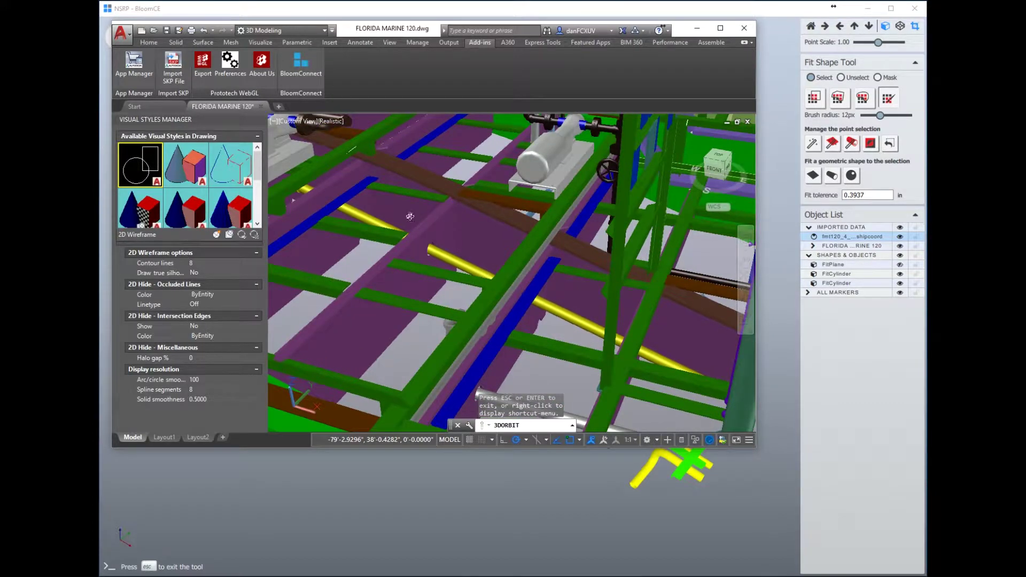
pyautogui.click(299, 72)
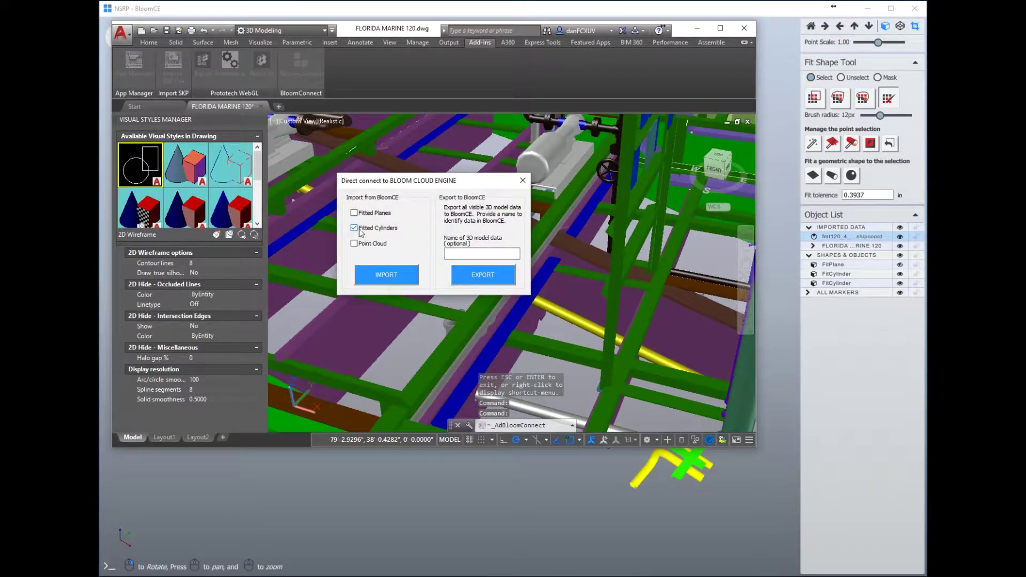
pyautogui.click(387, 275)
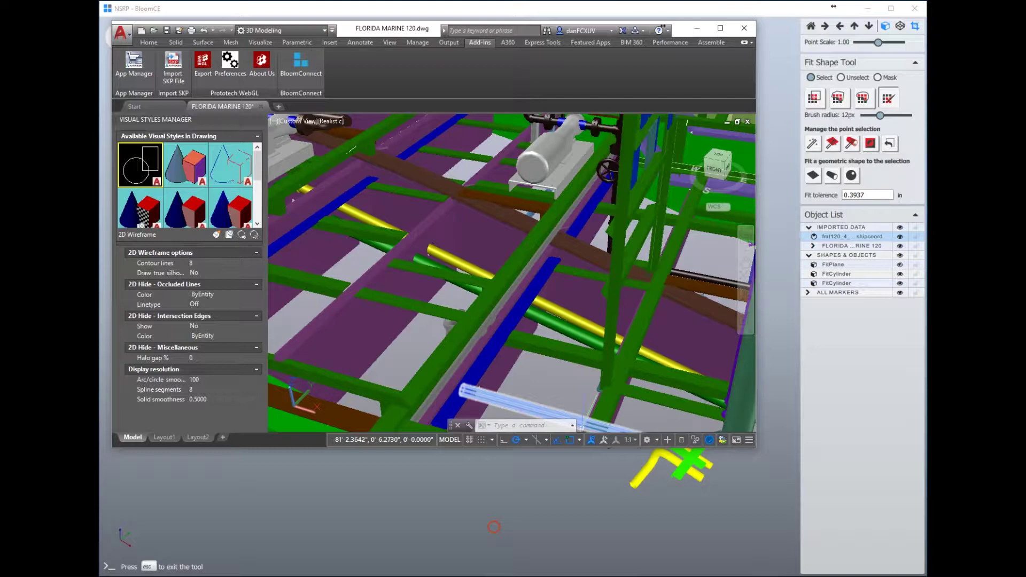
# Switch back to BloomCE, exit the Fit Shape tool, and check the detail levels for visible points in Point Cloud Management.
pyautogui.click(494, 527)
pyautogui.press('Escape')
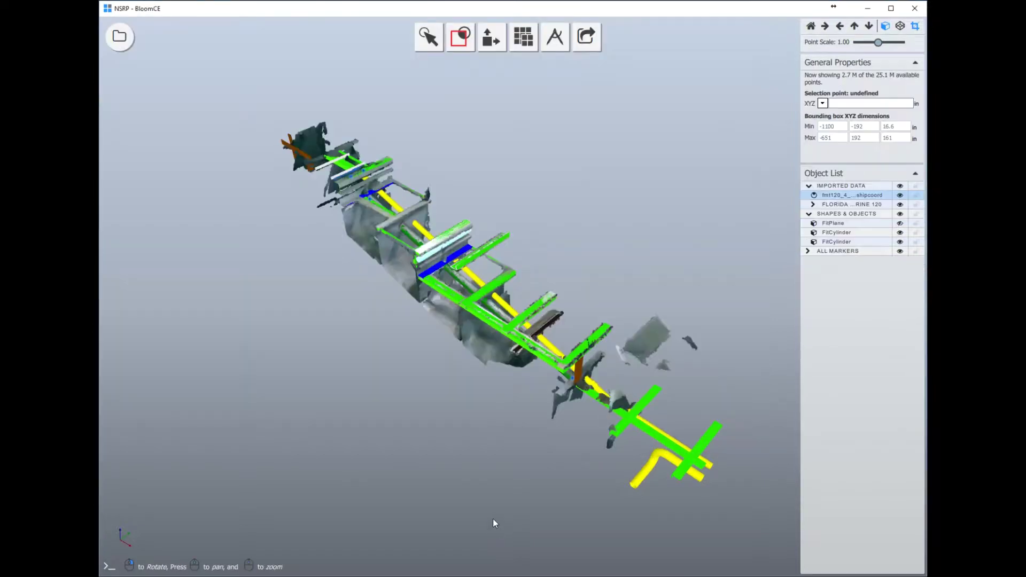
pyautogui.moveTo(488, 517); pyautogui.dragTo(540, 485)
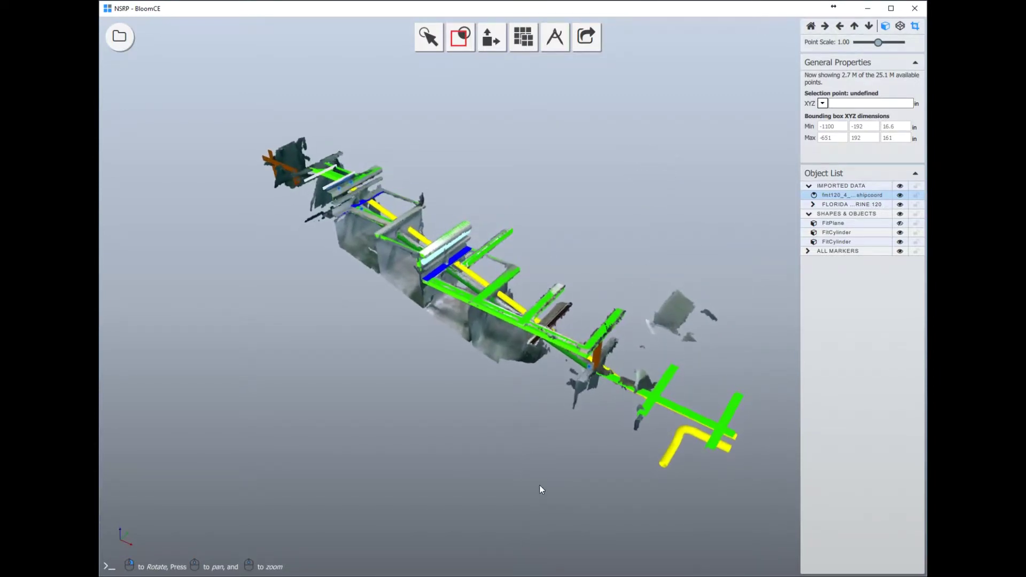
pyautogui.click(532, 44)
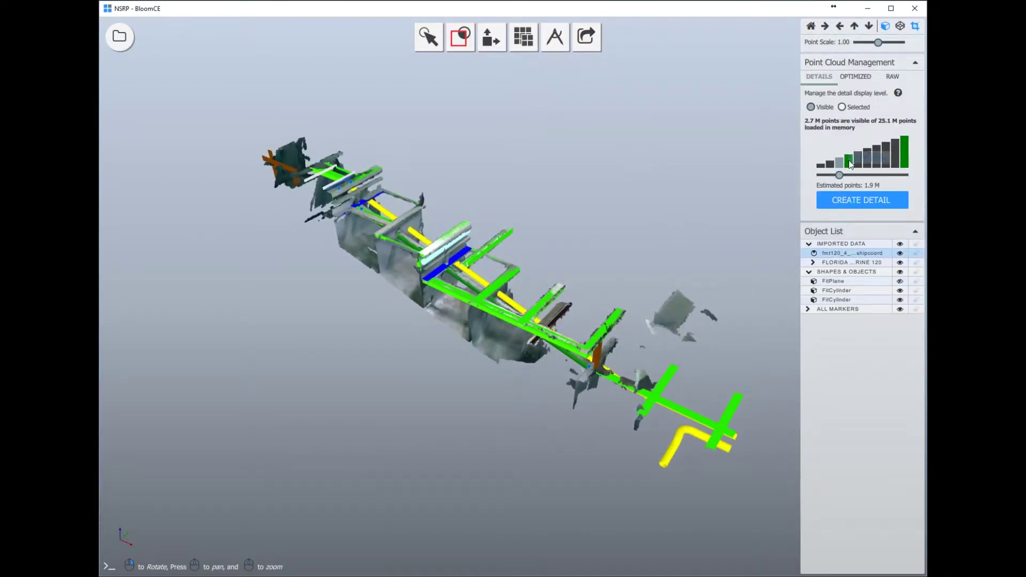
pyautogui.click(850, 164)
pyautogui.click(728, 155)
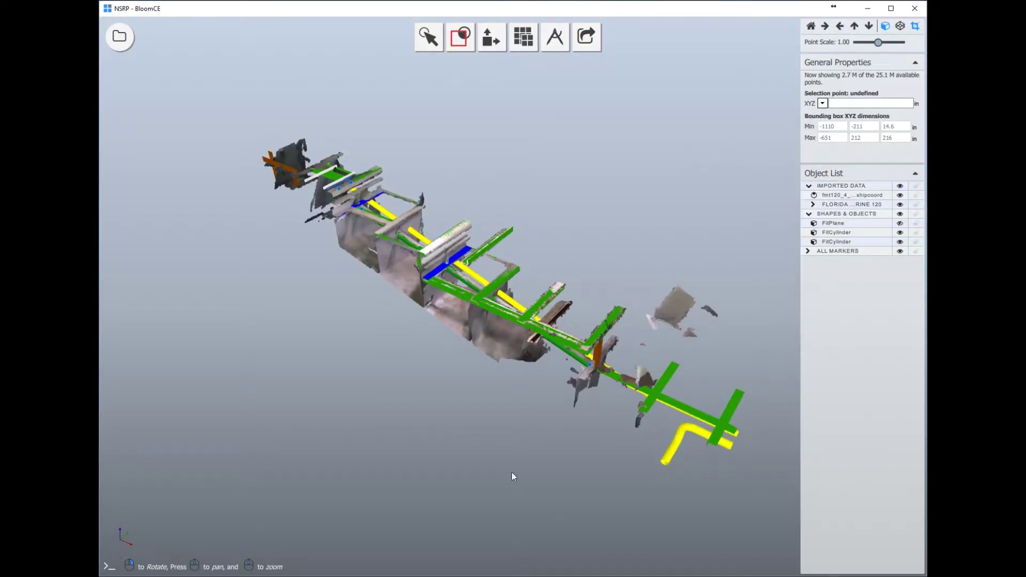
# Toggle the view clipping off and back on, and hide the FLORIDA MARINE 120 model to leave the scan slice and fitted cylinders.
pyautogui.scroll(2, 516, 459)
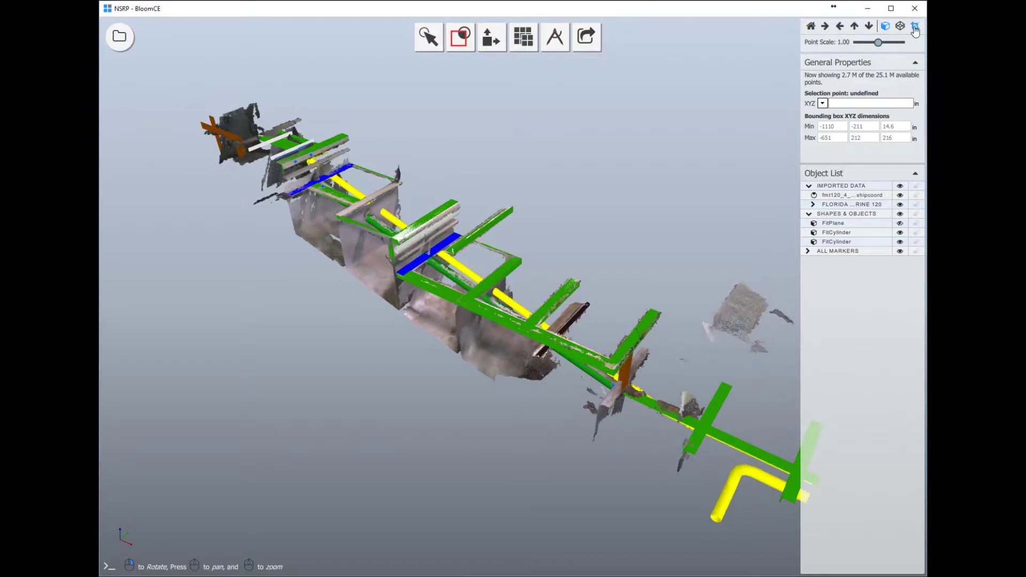
pyautogui.click(915, 27)
pyautogui.click(915, 28)
pyautogui.click(900, 204)
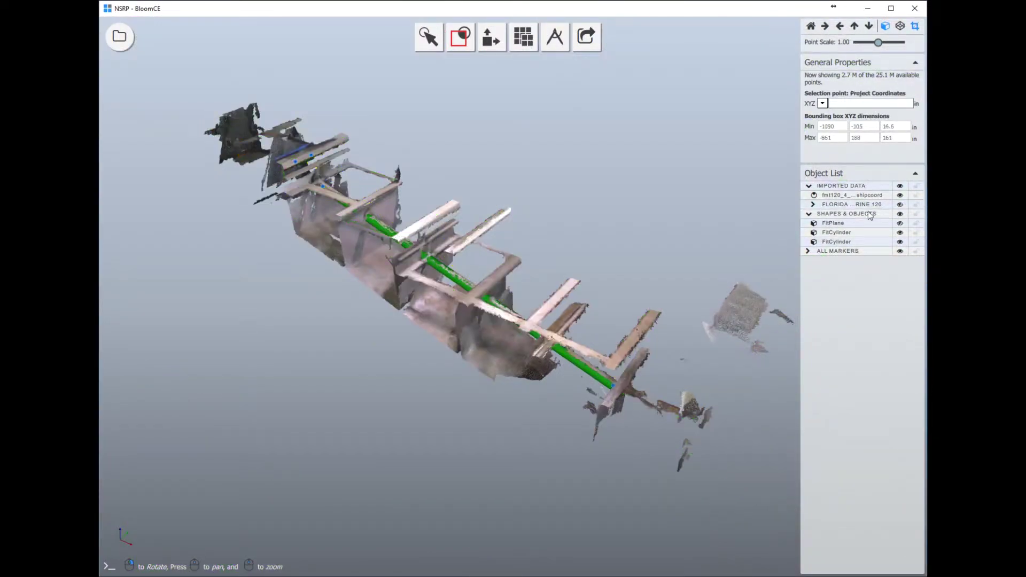
pyautogui.moveTo(622, 328); pyautogui.dragTo(287, 492)
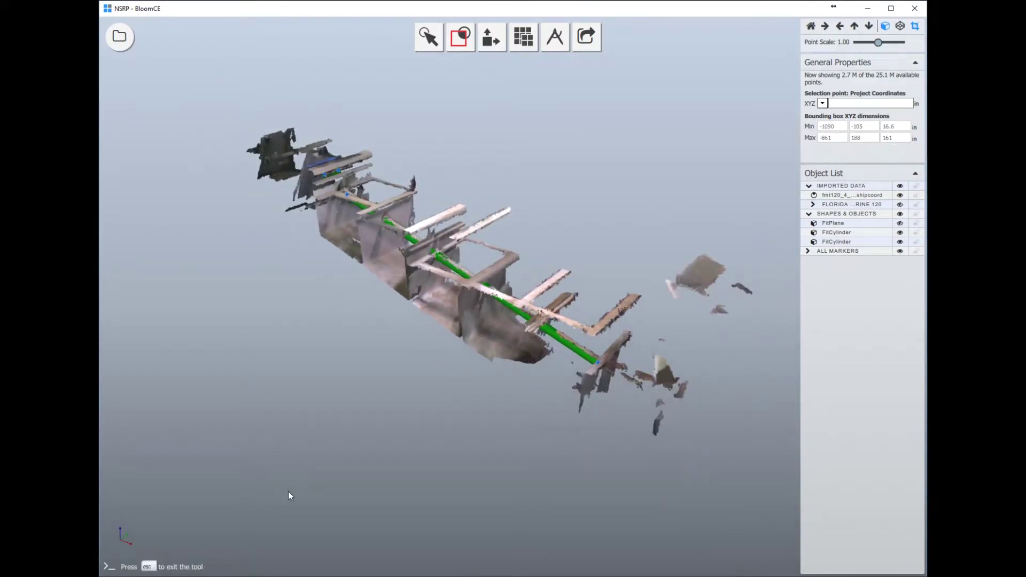
# Switch to AutoCAD, import only the point cloud through BloomConnect, and inspect it around the modelled pipes.
pyautogui.hotkey('alt', 'Tab')
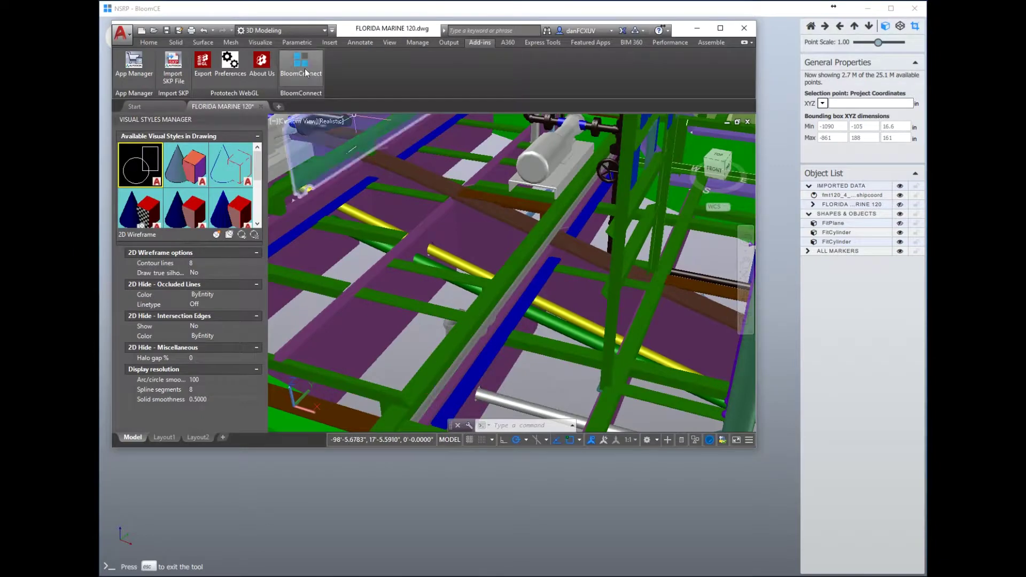
pyautogui.click(308, 66)
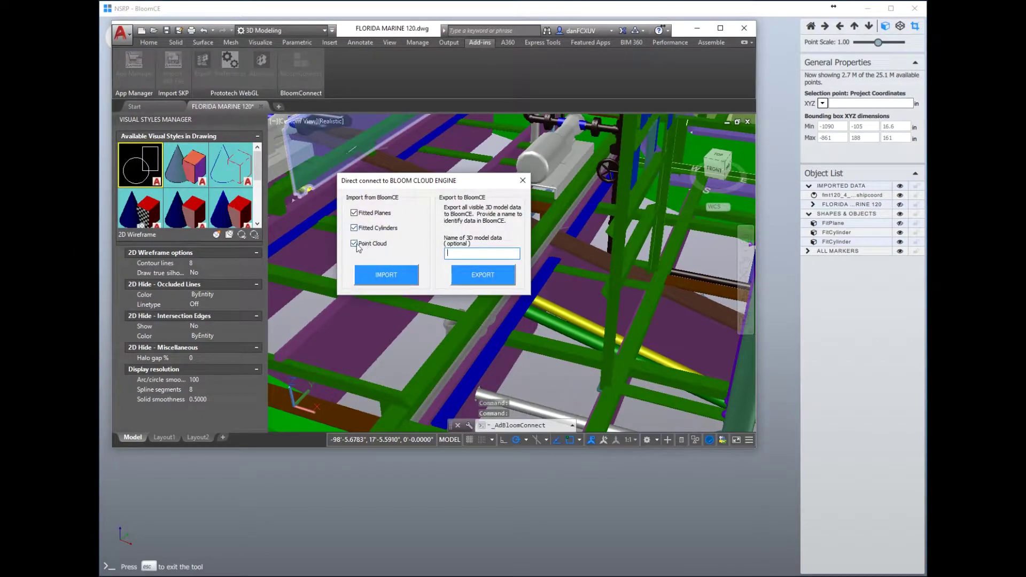
pyautogui.click(354, 227)
pyautogui.click(354, 213)
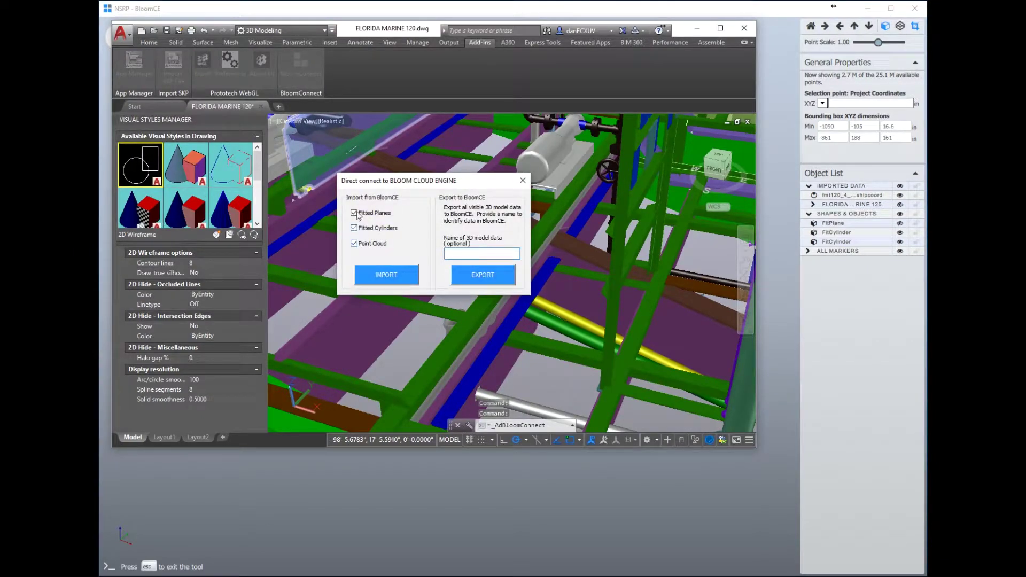
pyautogui.click(386, 275)
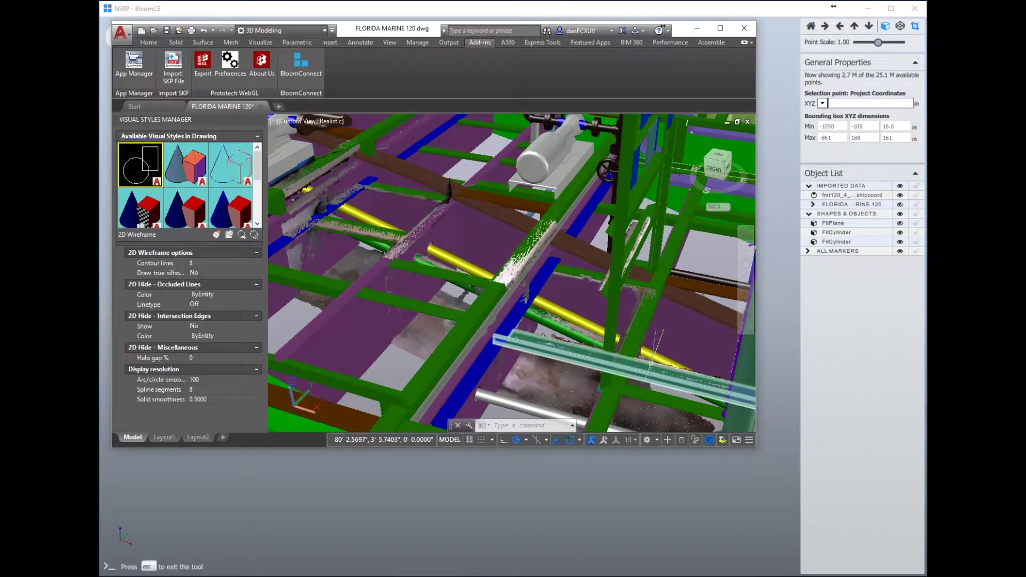
pyautogui.press('Escape')
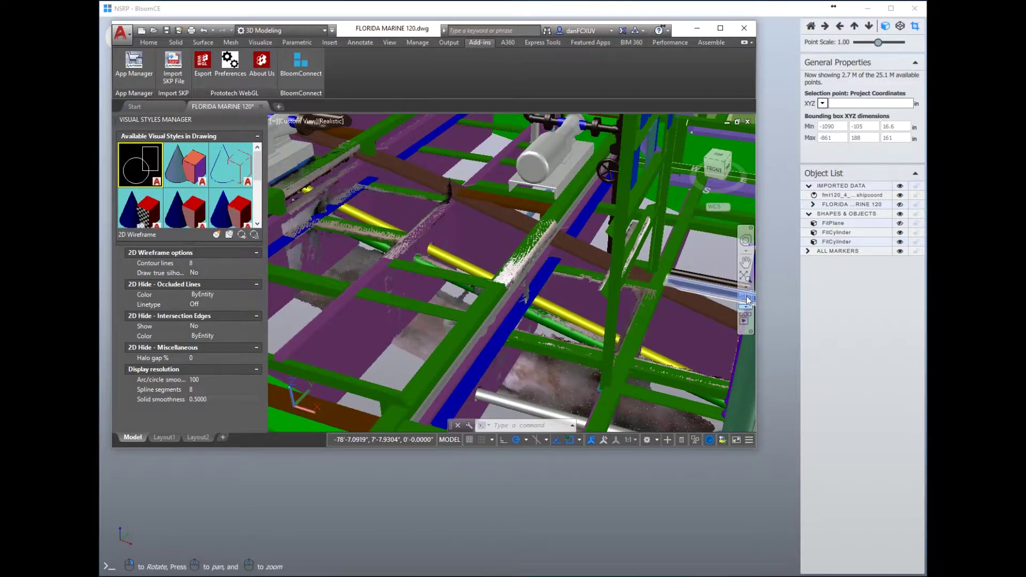
pyautogui.click(746, 301)
pyautogui.moveTo(649, 286); pyautogui.dragTo(586, 377)
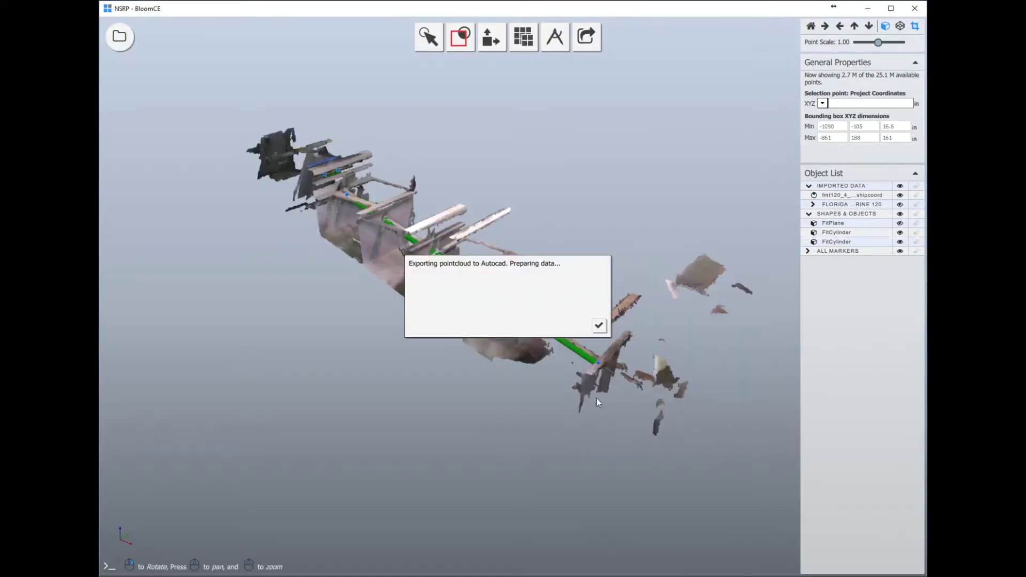
# Return to BloomCE, dismiss the point cloud export message, and show the FLORIDA MARINE 120 model.
pyautogui.click(598, 325)
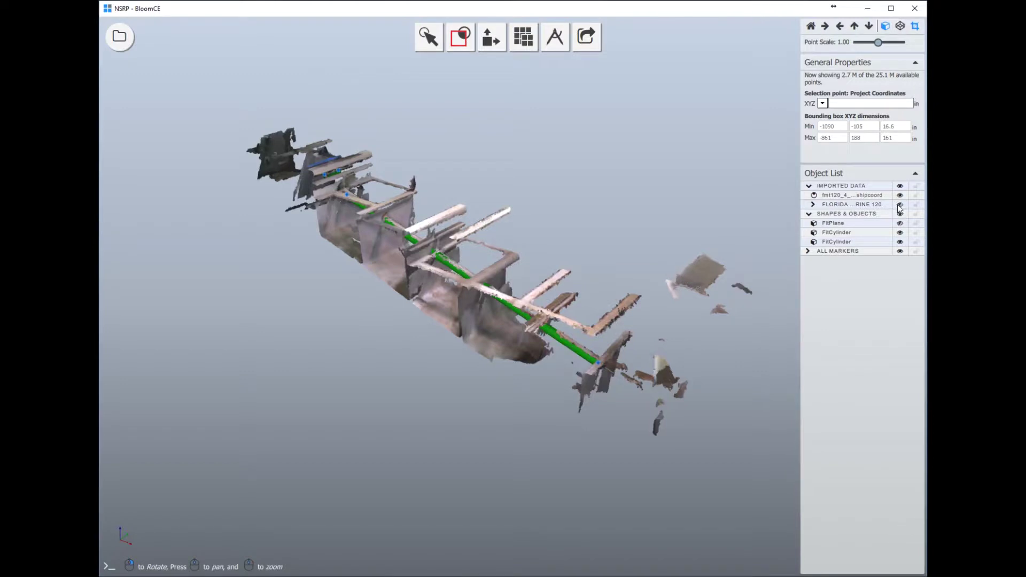
pyautogui.click(900, 206)
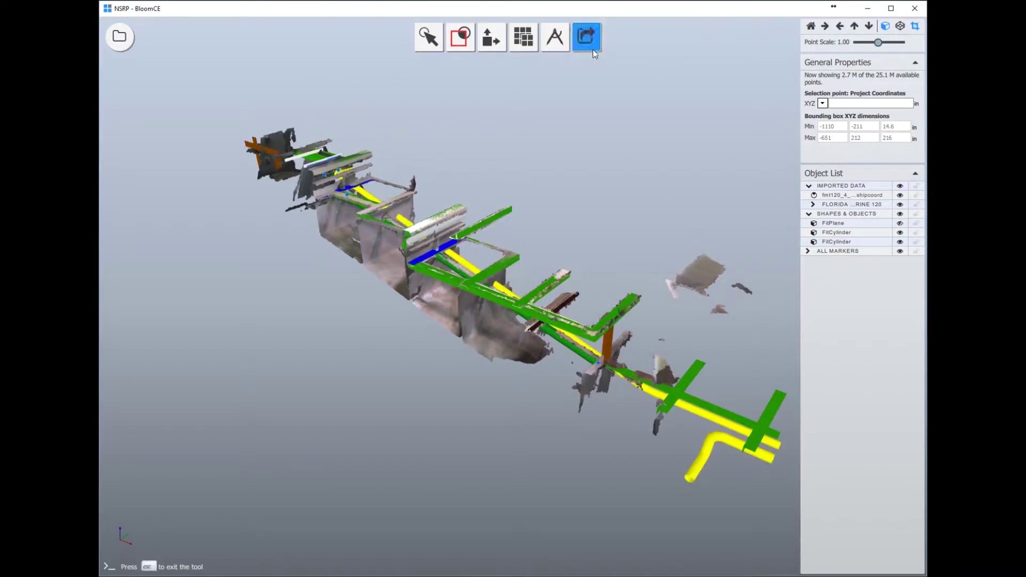
pyautogui.scroll(10, 673, 140)
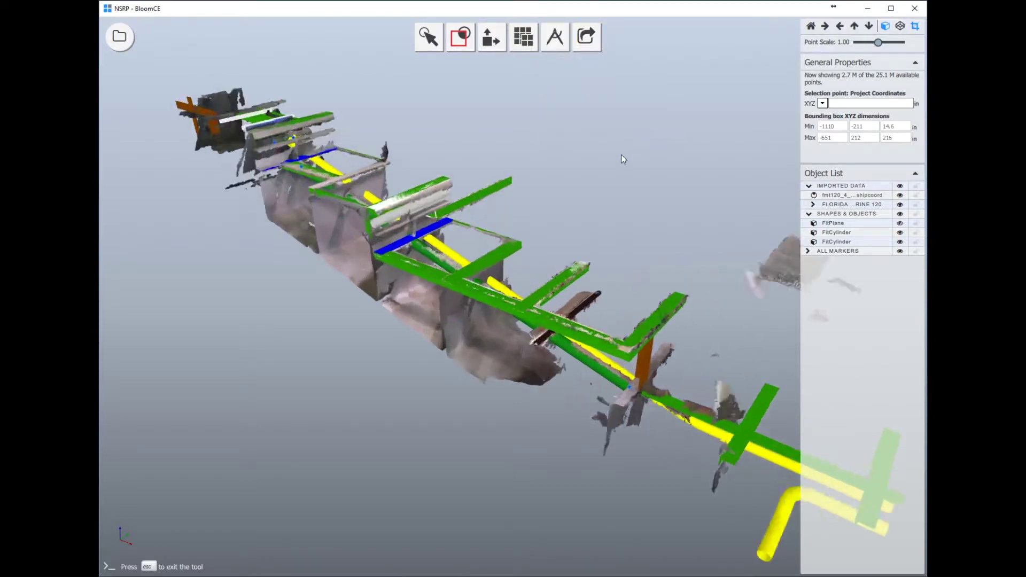
pyautogui.scroll(-5, 621, 260)
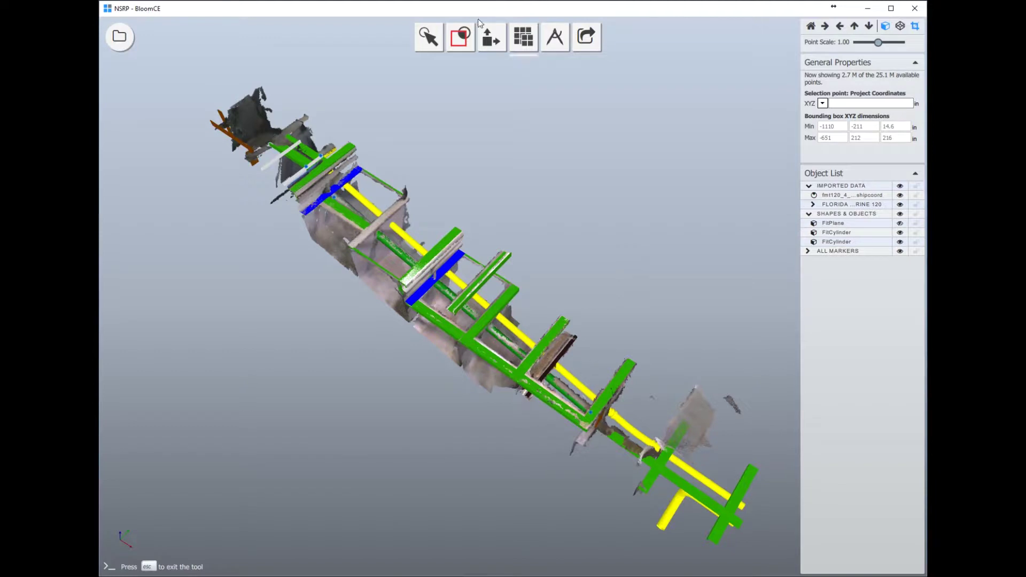
# Enlarge the view clipping box to include more of the scan and framing around the pipes, and exit the clipping tool.
pyautogui.click(462, 34)
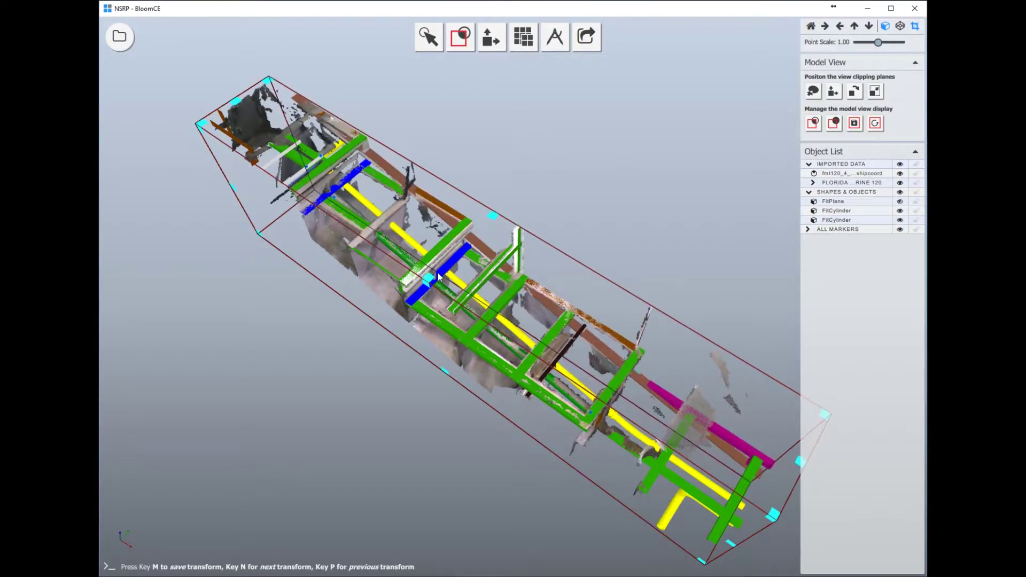
pyautogui.moveTo(493, 217)
pyautogui.mouseDown()
pyautogui.moveTo(531, 185)
pyautogui.moveTo(494, 232)
pyautogui.mouseUp()
pyautogui.moveTo(494, 232); pyautogui.dragTo(631, 125, button='middle')
pyautogui.moveTo(421, 189); pyautogui.dragTo(461, 176)
pyautogui.moveTo(480, 176); pyautogui.dragTo(546, 229, button='middle')
pyautogui.moveTo(546, 227); pyautogui.dragTo(553, 215, button='right')
pyautogui.click(696, 126)
pyautogui.moveTo(581, 281); pyautogui.dragTo(670, 247, button='right')
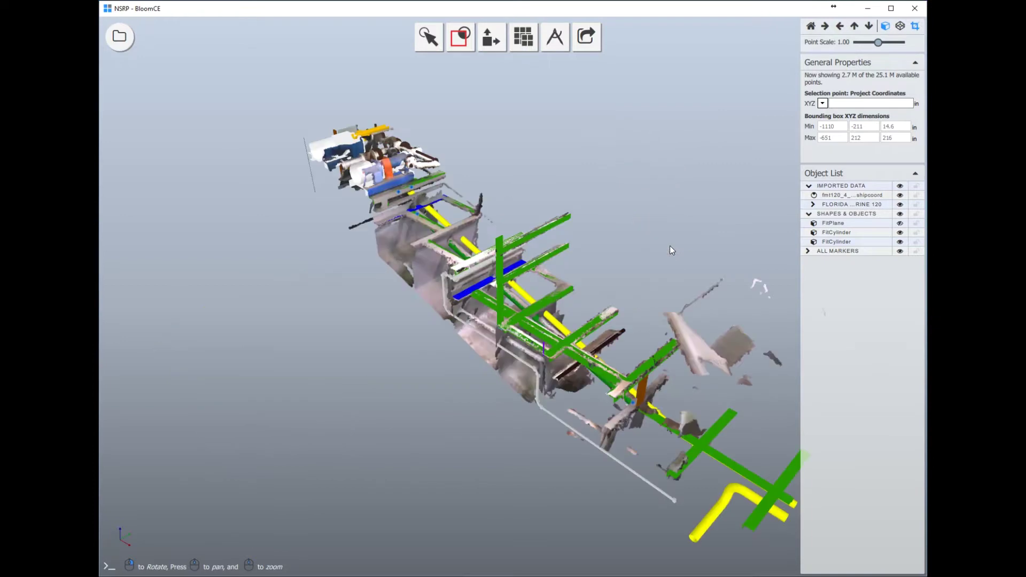
pyautogui.moveTo(684, 294); pyautogui.dragTo(636, 243, button='right')
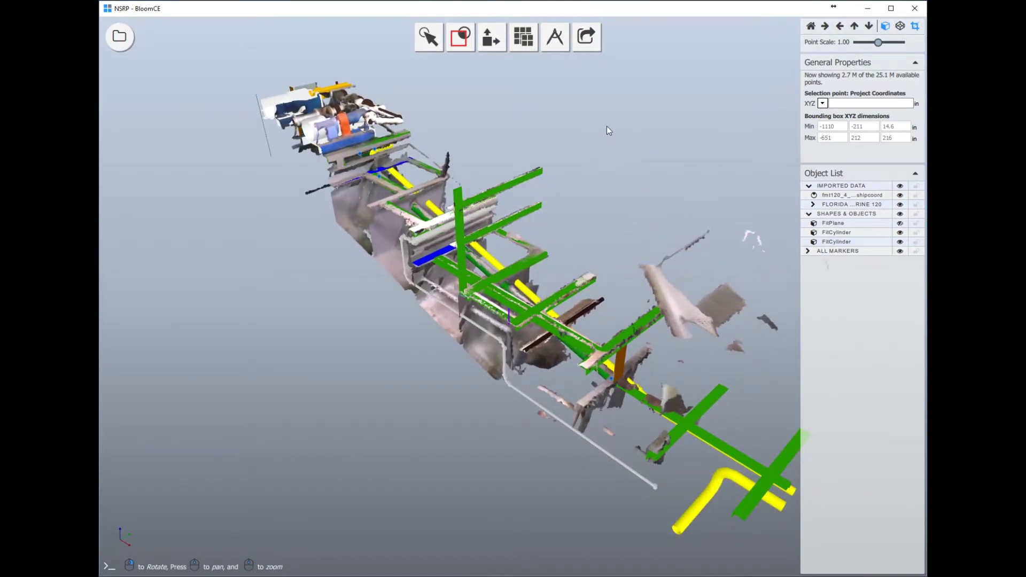
# Create shared cloud viewer content of the clipped scene at the Large size.
pyautogui.click(586, 36)
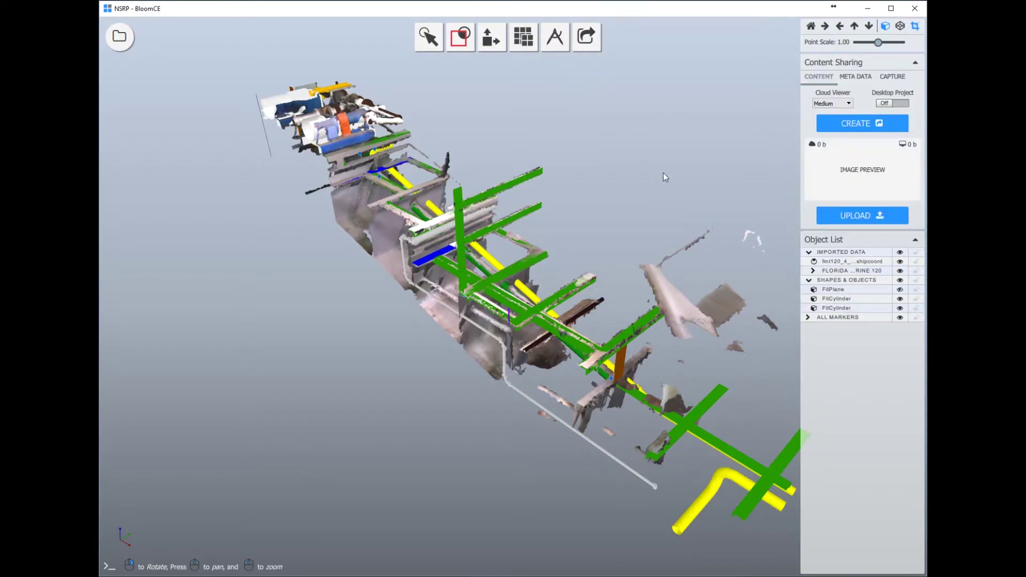
pyautogui.click(833, 103)
pyautogui.click(832, 136)
pyautogui.click(855, 124)
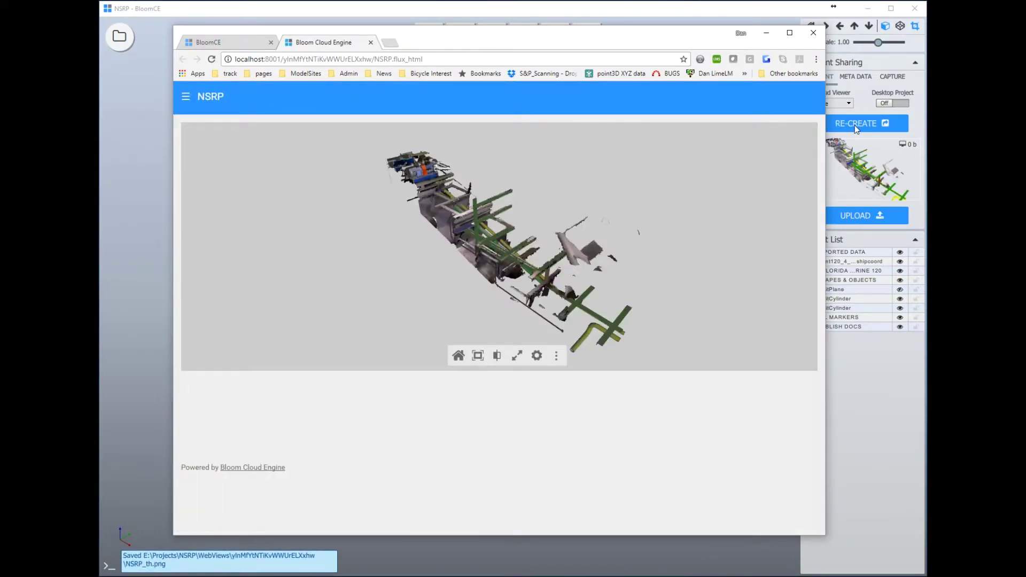
# Examine the generated NSRP web view up close, check the mesh display setting, and return to BloomCE.
pyautogui.scroll(5, 521, 271)
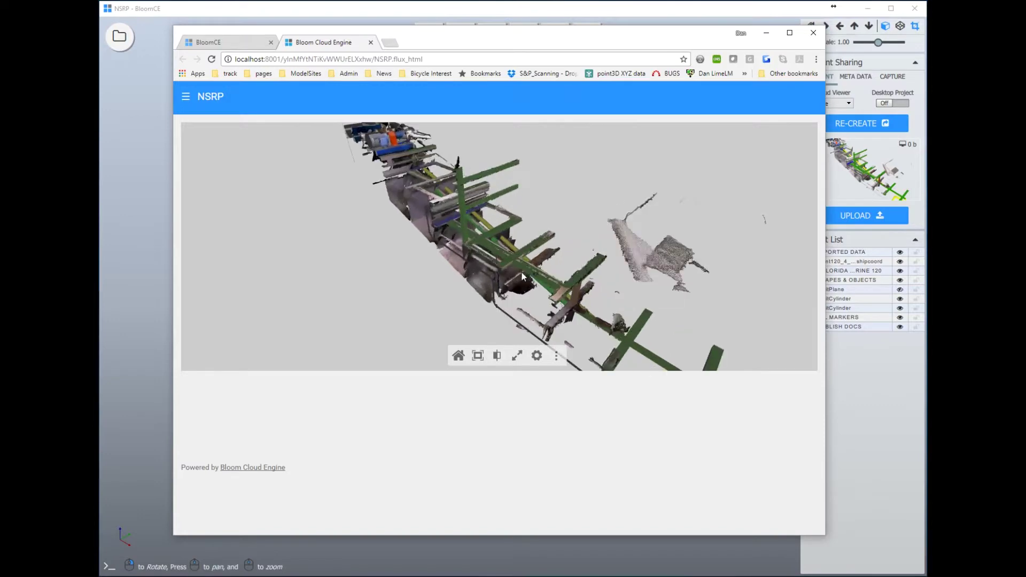
pyautogui.moveTo(531, 273); pyautogui.dragTo(539, 307)
pyautogui.click(536, 355)
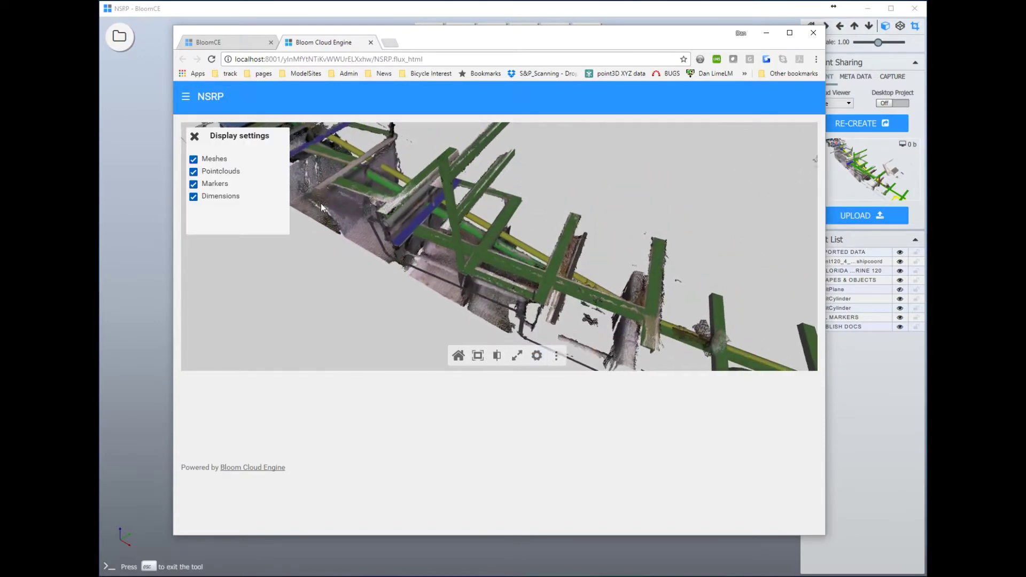
pyautogui.click(220, 160)
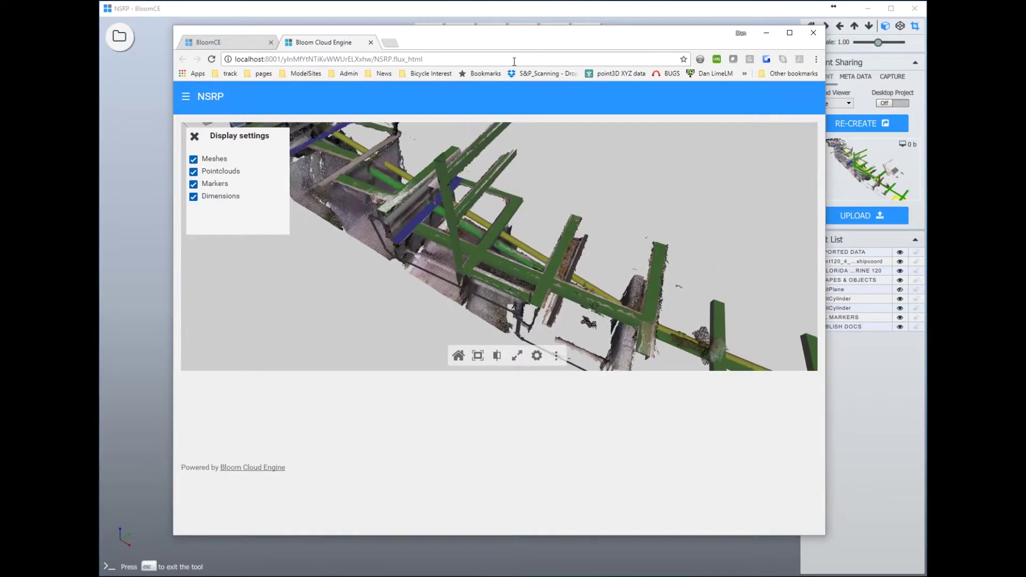
pyautogui.click(534, 11)
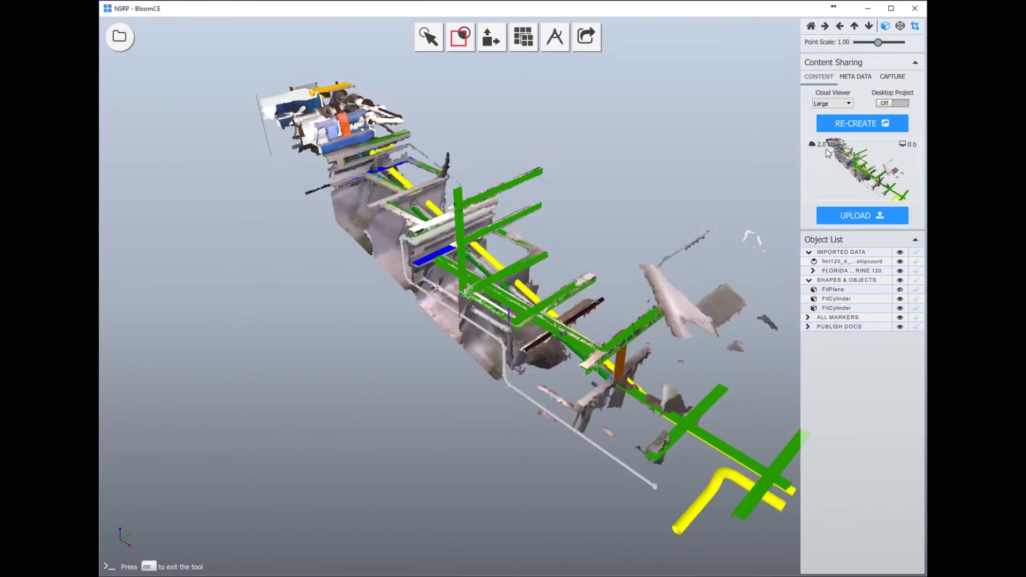
# Title the shared content "Pipe As Bilt" and store its metadata.
pyautogui.moveTo(710, 168); pyautogui.dragTo(623, 160, button='middle')
pyautogui.scroll(5, 620, 191)
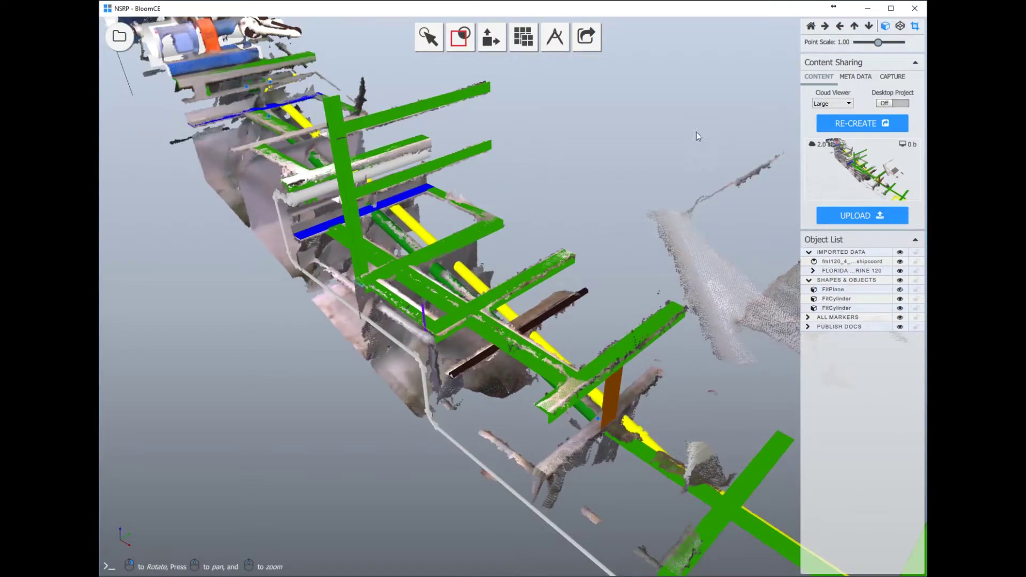
pyautogui.scroll(-2, 668, 165)
pyautogui.click(863, 76)
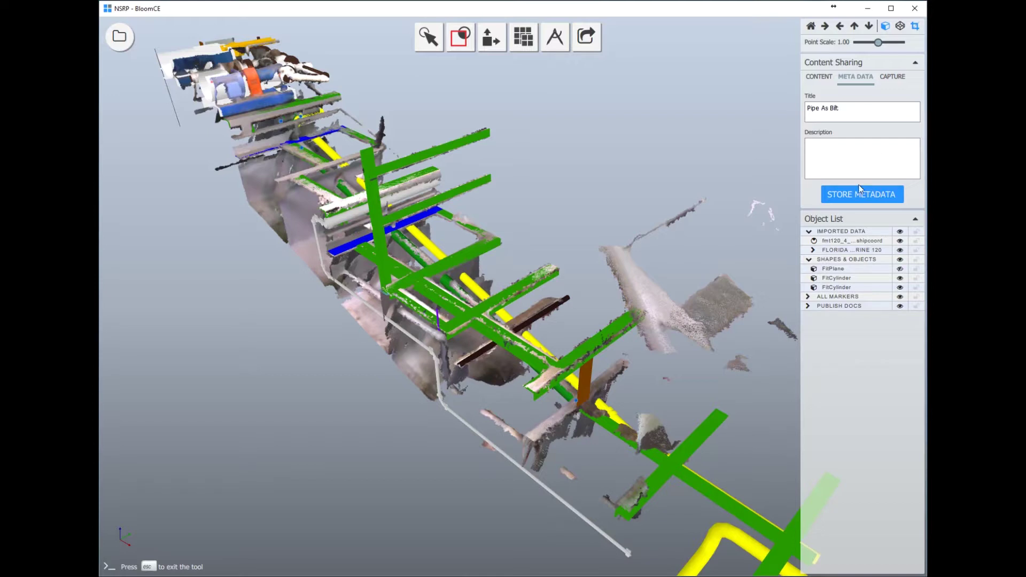
pyautogui.click(867, 196)
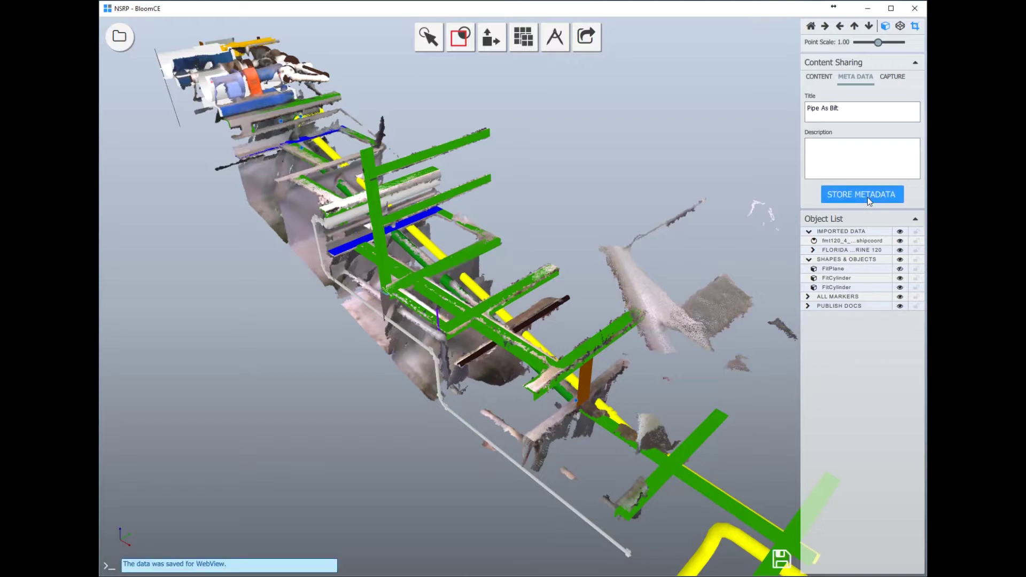
# Expand the published documents and upload the Pipe As Bilt content to the cloud.
pyautogui.click(808, 306)
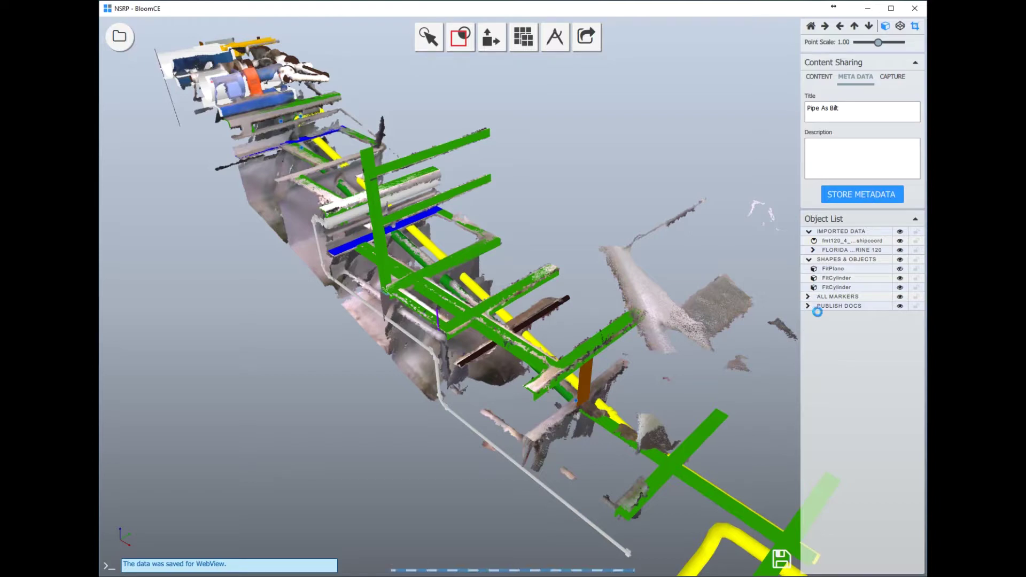
pyautogui.click(819, 77)
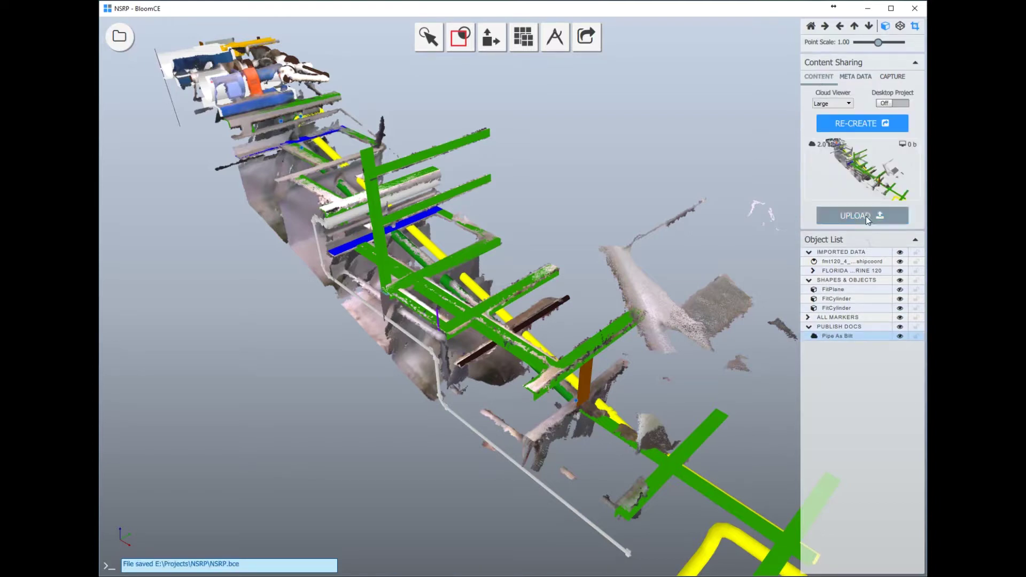
pyautogui.click(864, 216)
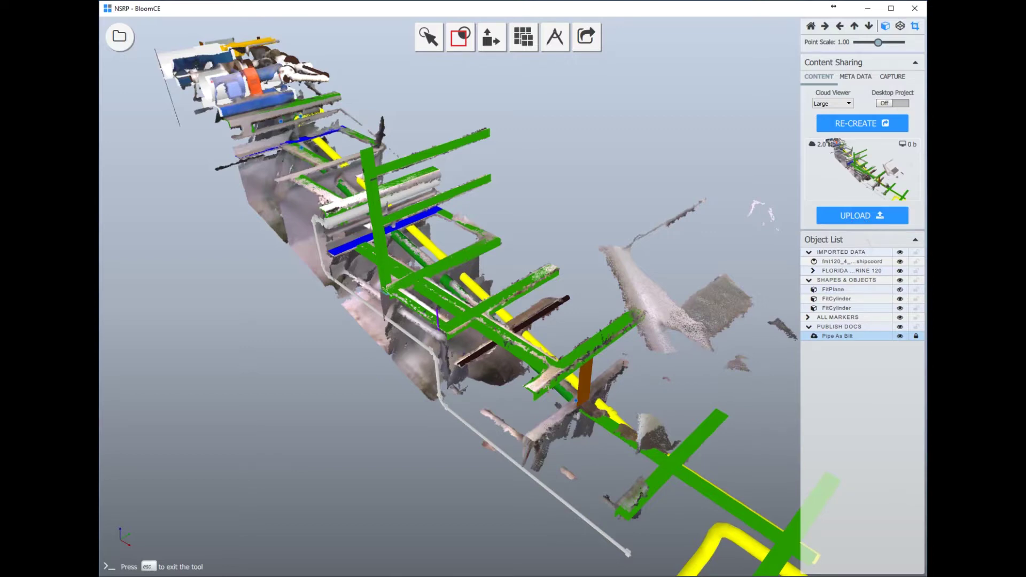
# Switch to the browser, open the NSRP project in Bloom Cloud Engine, and view the uploaded Pipe As Bilt scene.
pyautogui.click(217, 558)
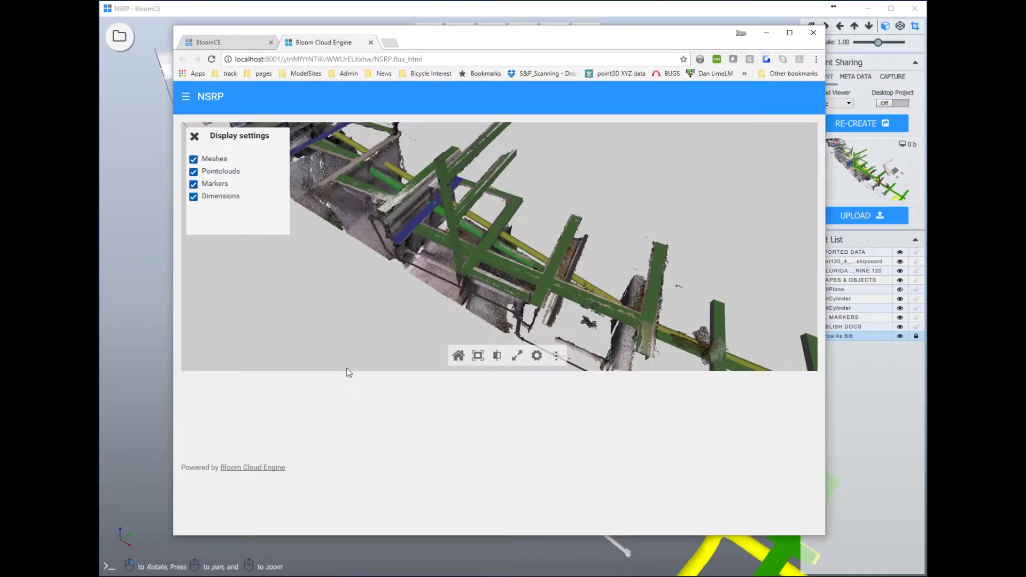
pyautogui.click(262, 46)
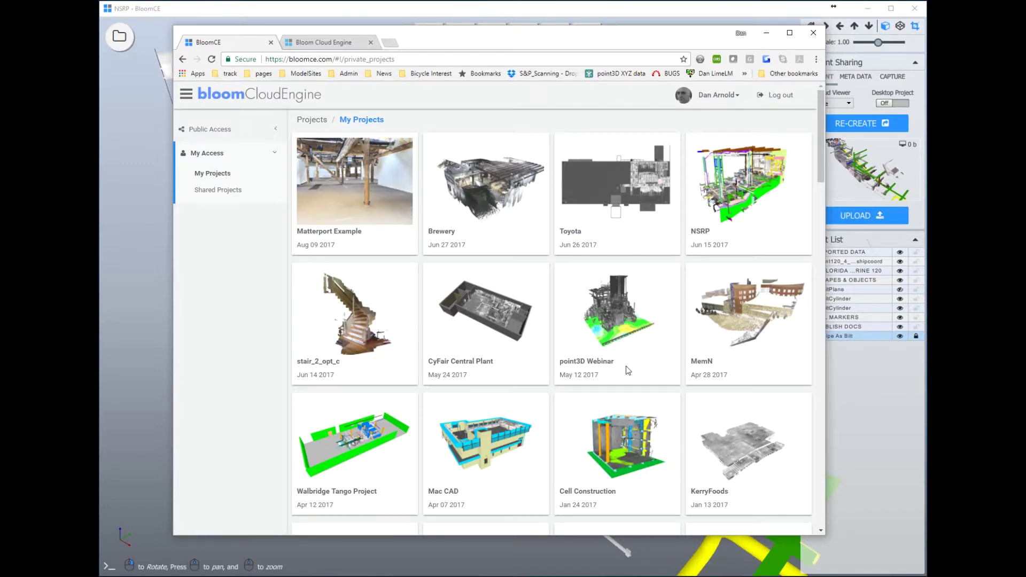
pyautogui.scroll(-2, 630, 369)
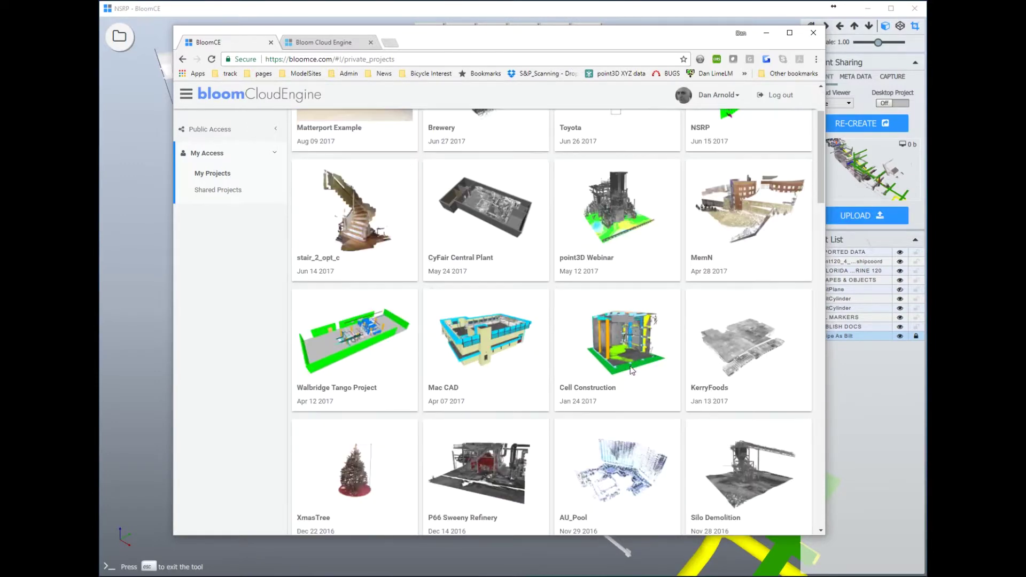
pyautogui.scroll(3, 633, 374)
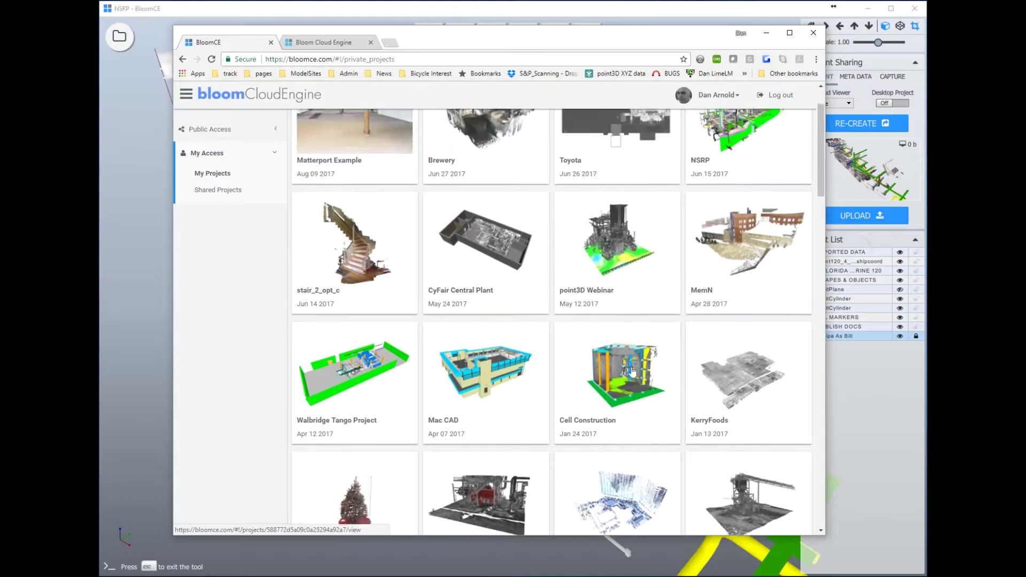
pyautogui.click(764, 200)
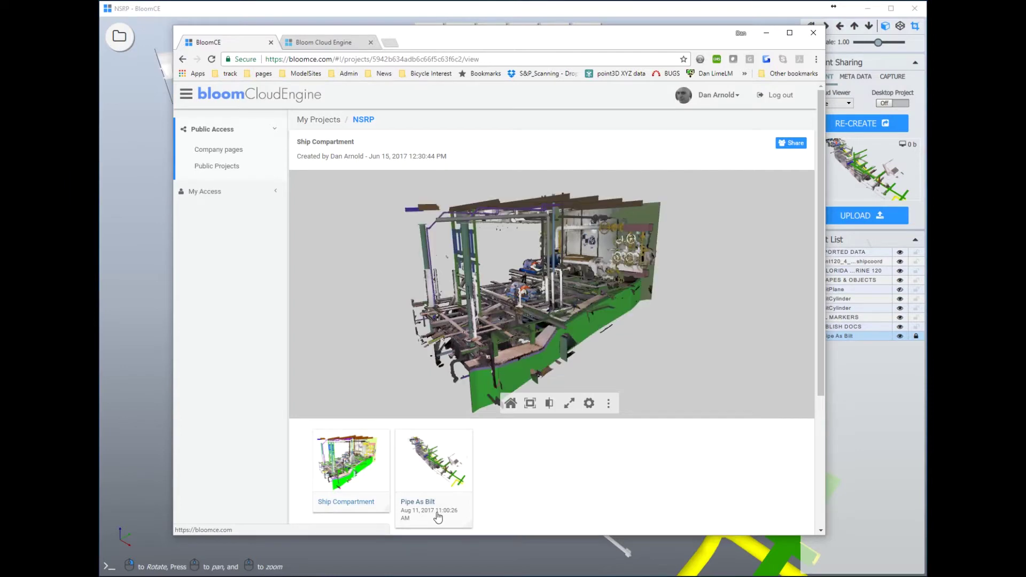
pyautogui.click(443, 476)
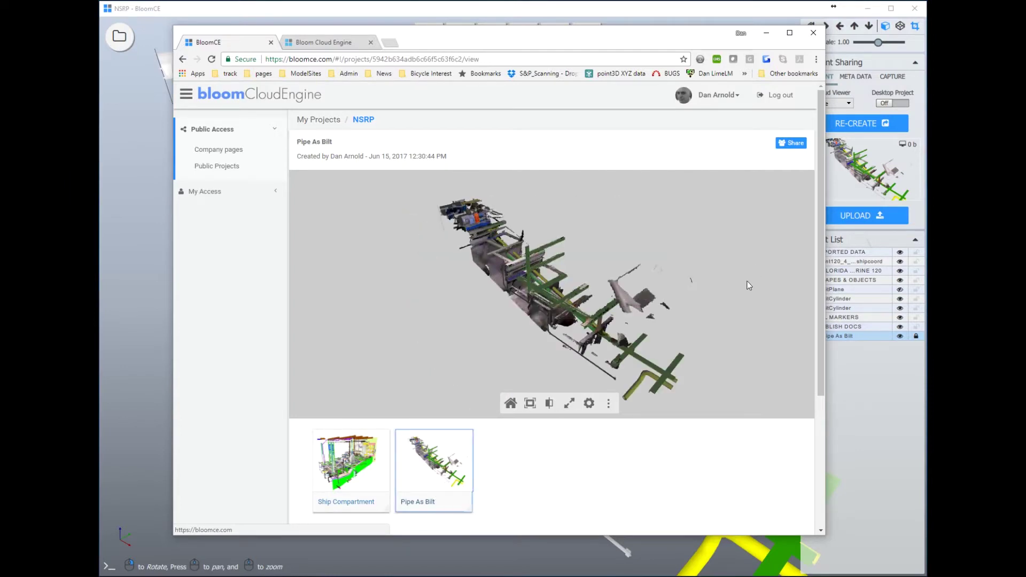
pyautogui.scroll(5, 615, 383)
pyautogui.moveTo(661, 368); pyautogui.dragTo(641, 289)
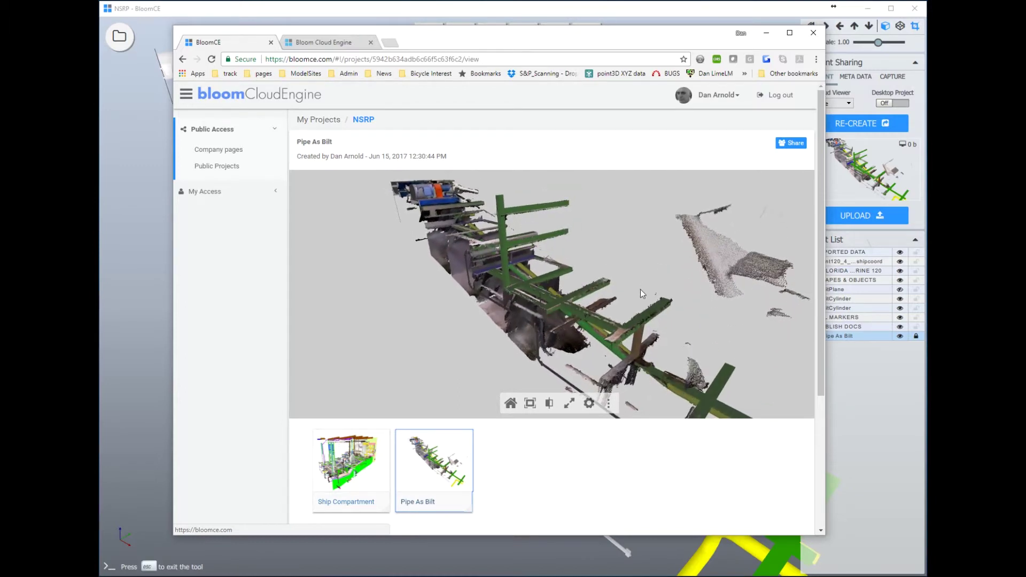
# Try the Measure tool on the Pipe As Bilt scene, and open a horizontal cross-section of it.
pyautogui.click(570, 404)
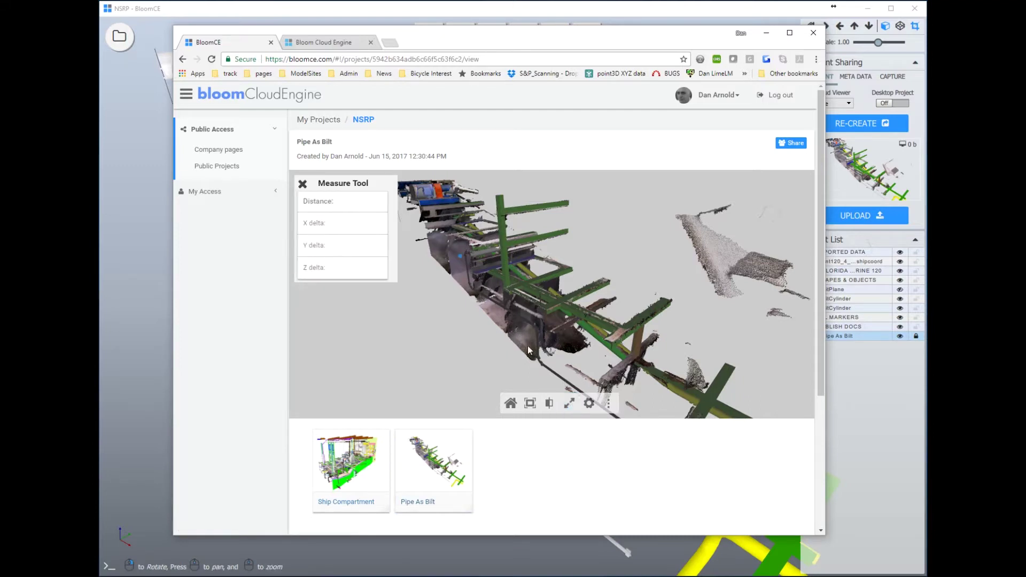
pyautogui.click(528, 349)
pyautogui.click(552, 404)
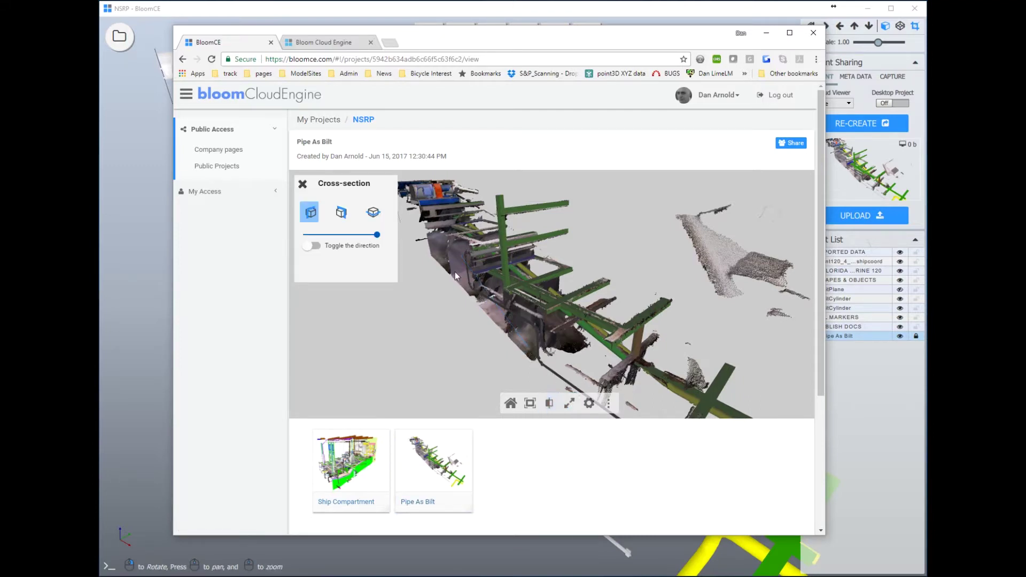
pyautogui.click(372, 212)
pyautogui.moveTo(377, 240)
pyautogui.mouseDown()
pyautogui.moveTo(322, 245)
pyautogui.moveTo(379, 238)
pyautogui.mouseUp()
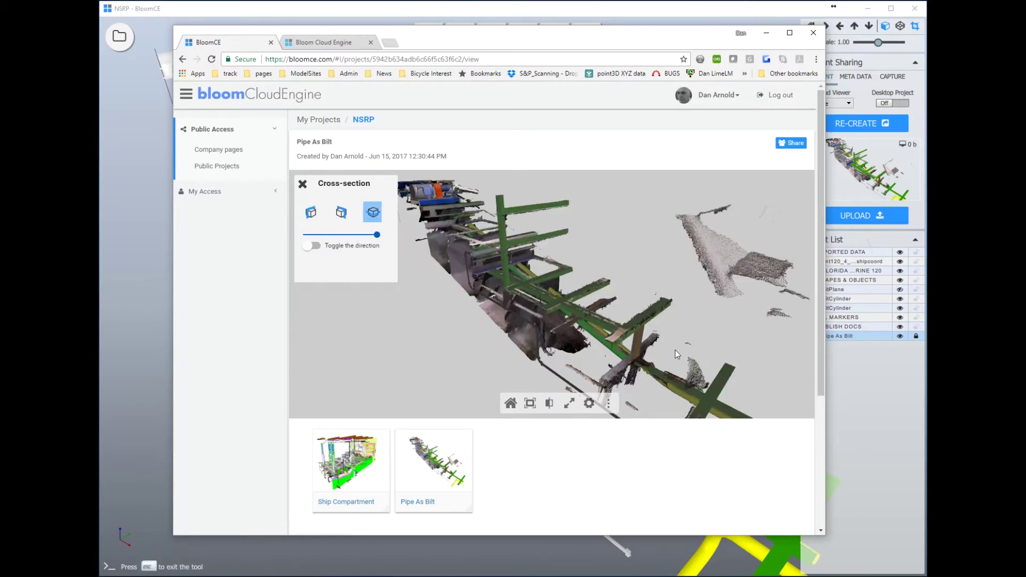
# Inspect the pipes and framing of the web scene from close range, and switch back to BloomCE.
pyautogui.moveTo(701, 286); pyautogui.dragTo(622, 364)
pyautogui.scroll(5, 590, 377)
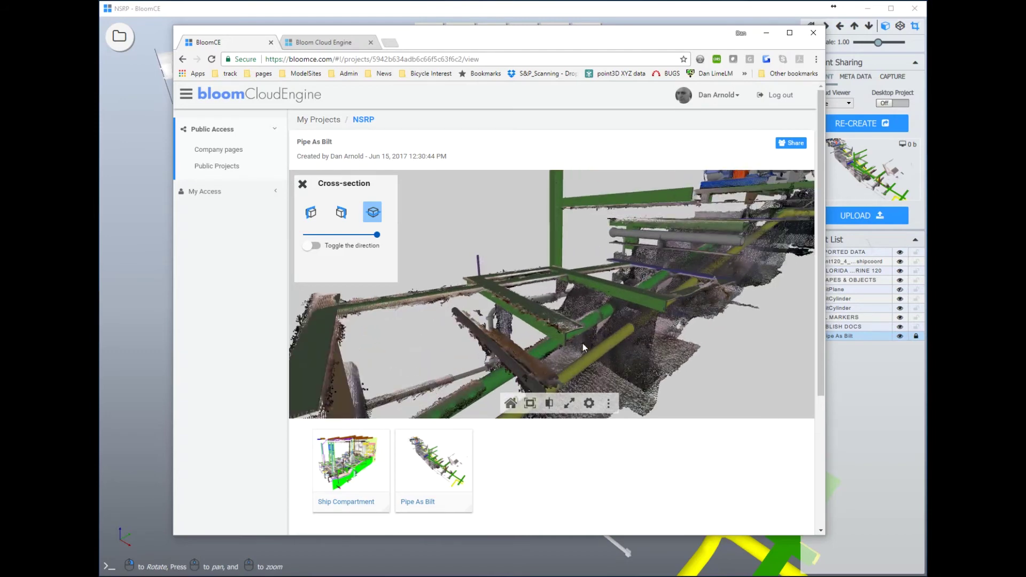
pyautogui.moveTo(538, 319); pyautogui.dragTo(634, 337)
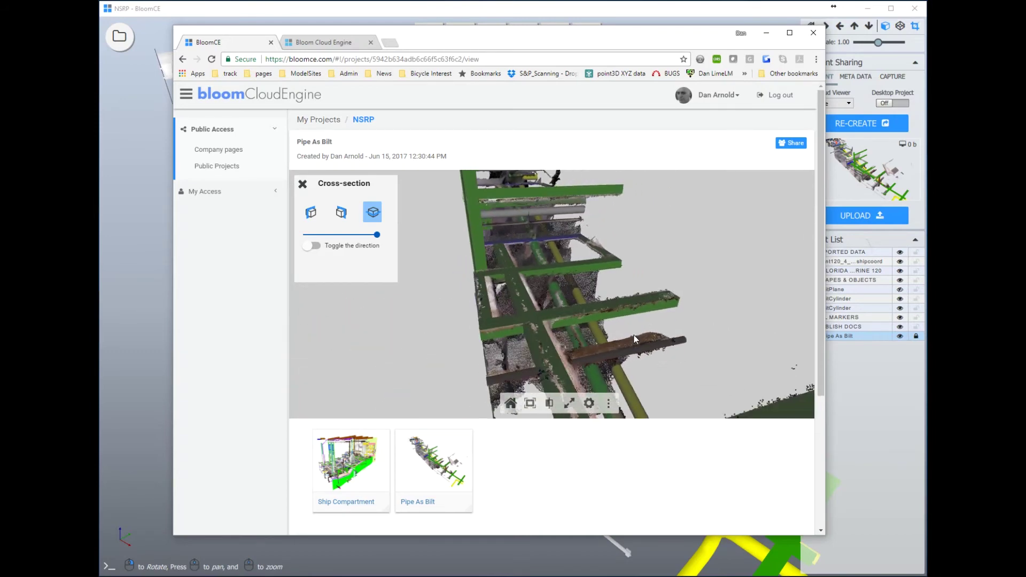
pyautogui.click(128, 383)
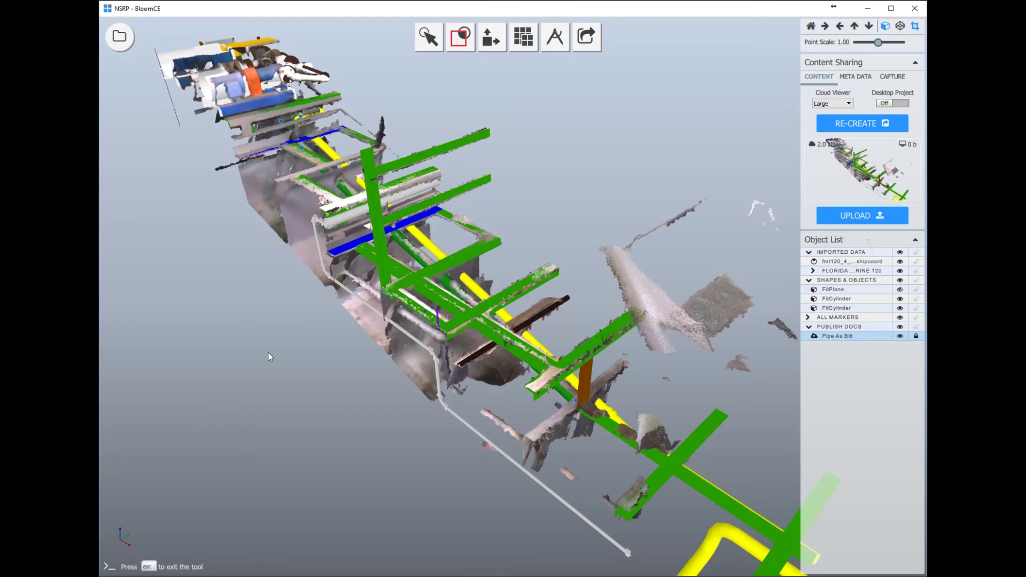
pyautogui.scroll(1, 268, 357)
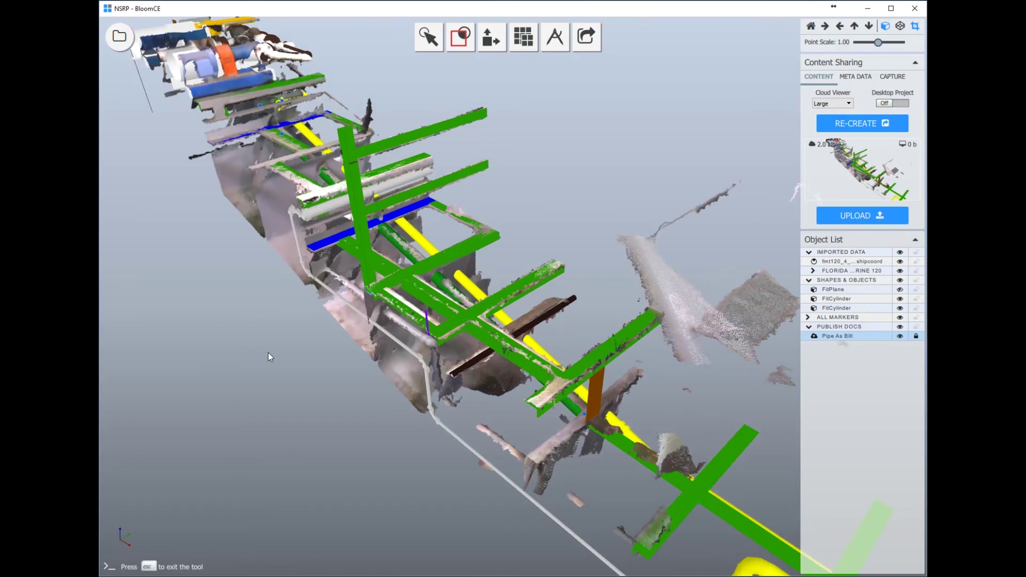